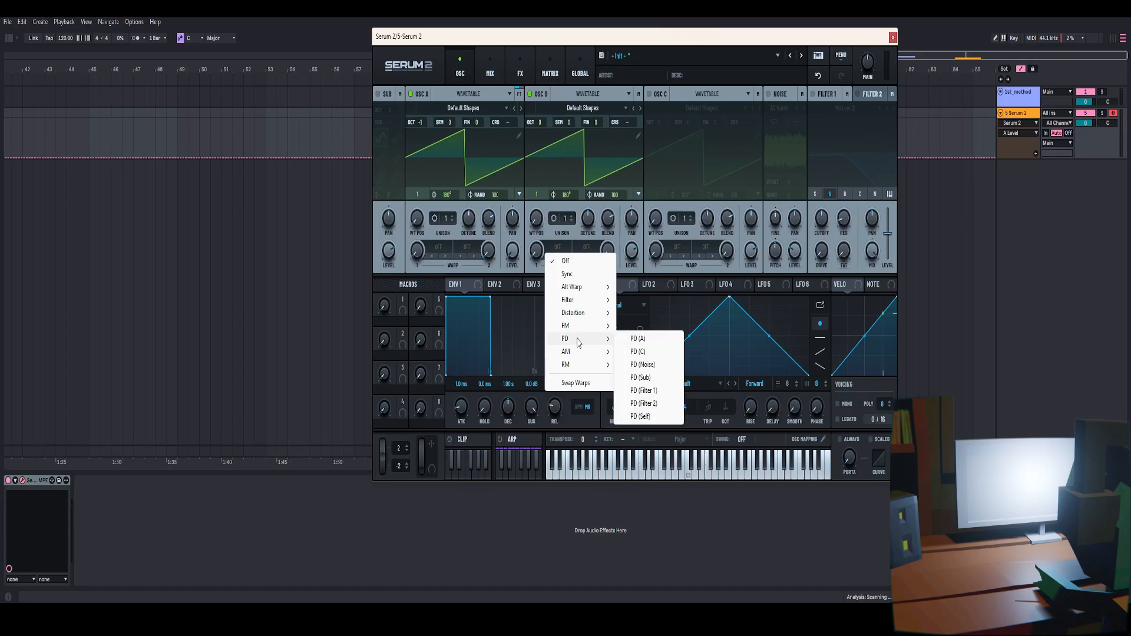
- Compare PD (A) and FM (A) as oscillator B's warp mode, sweeping the warp amount to audition FM (A)
click(638, 339)
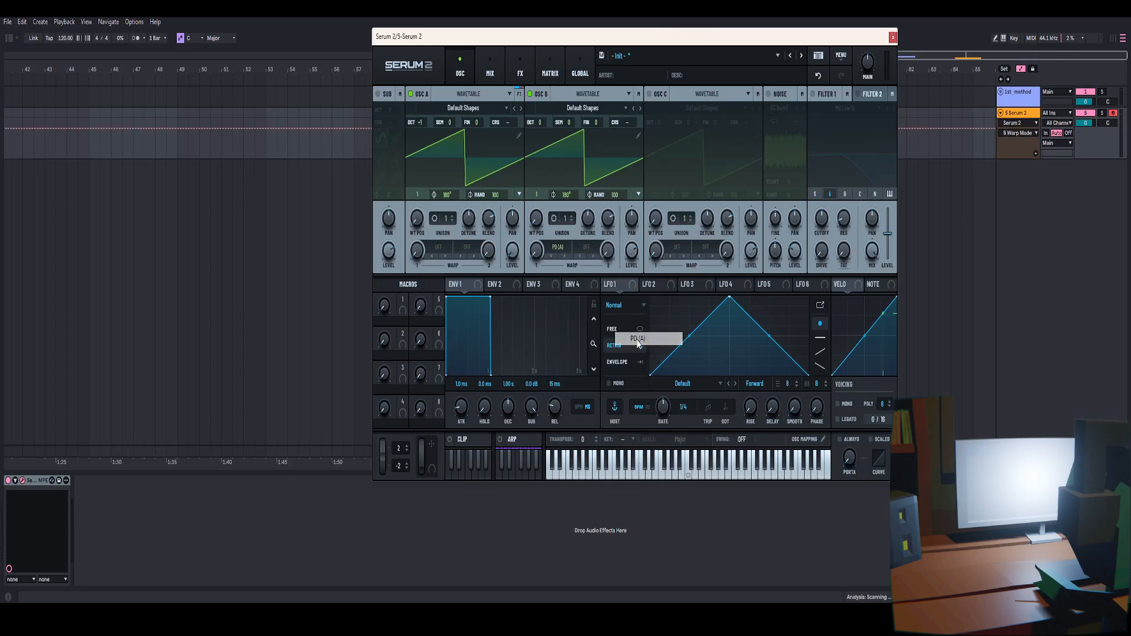
click(558, 247)
mouse_move(578, 330)
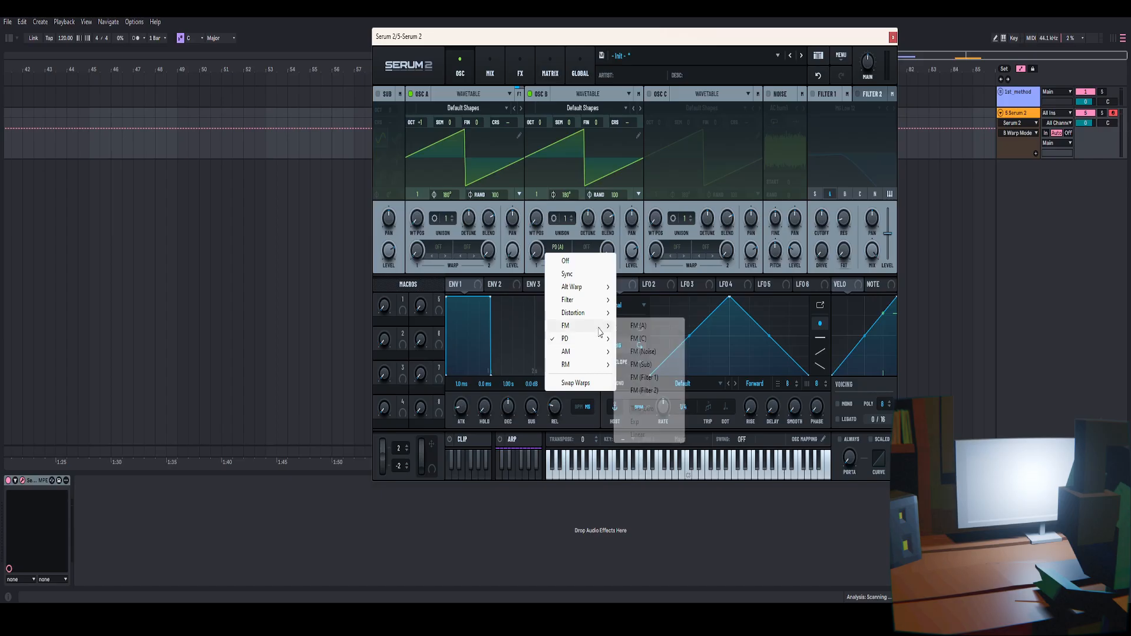
click(639, 327)
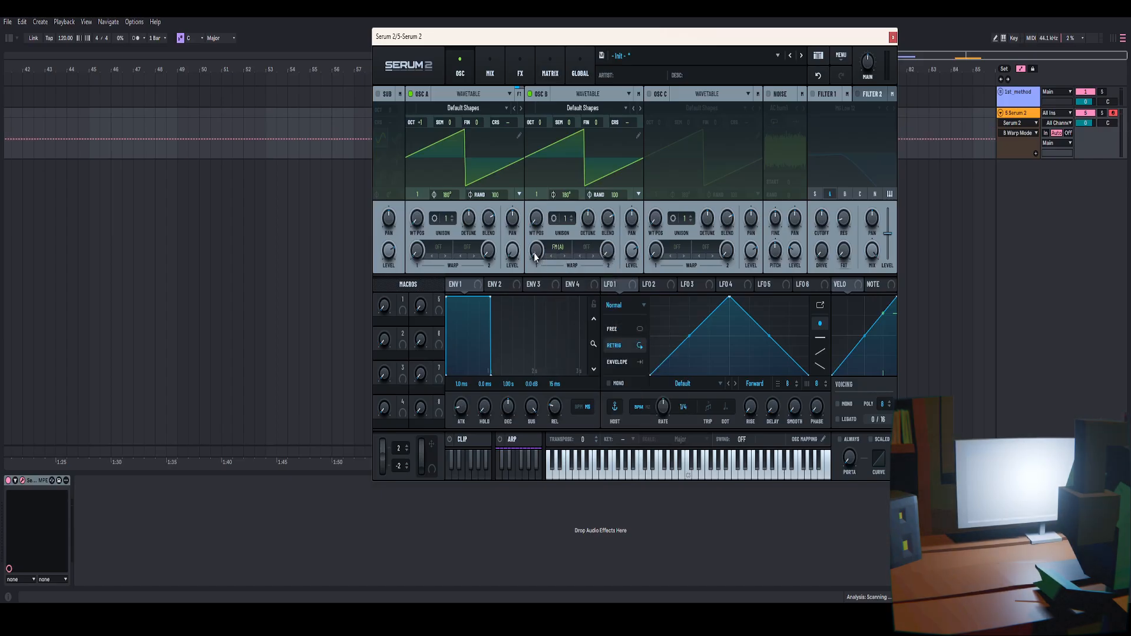
mouse_move(534, 252)
mouse_down()
mouse_move(545, 225)
mouse_move(546, 239)
mouse_up()
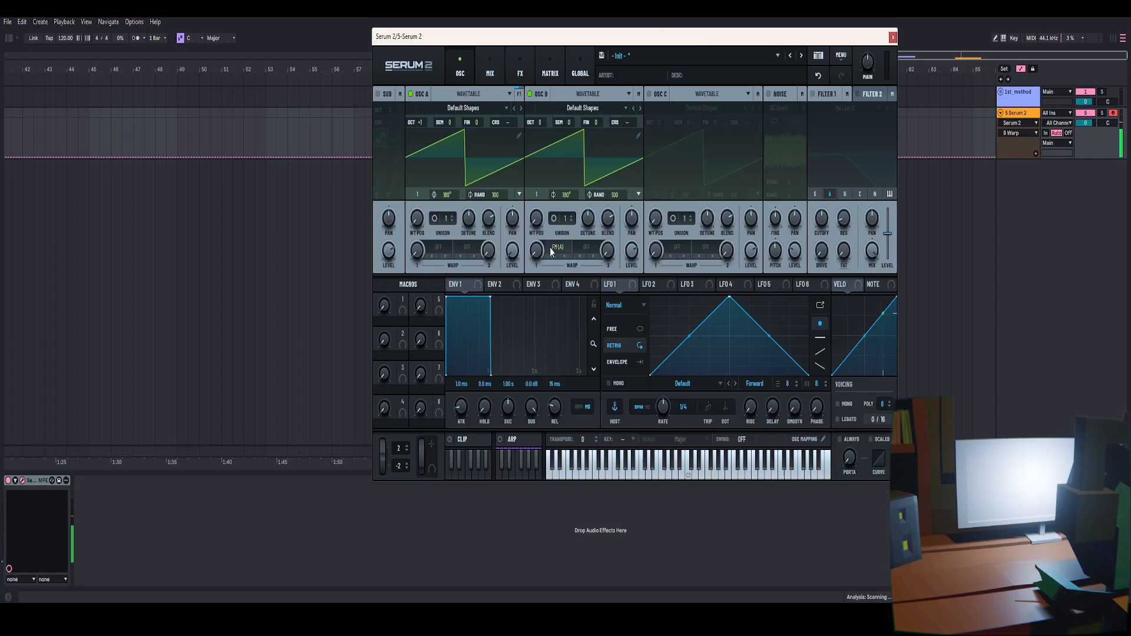
- Set oscillator B's warp mode to PD (A) and sweep its warp amount to audition the sound
click(553, 248)
mouse_move(593, 343)
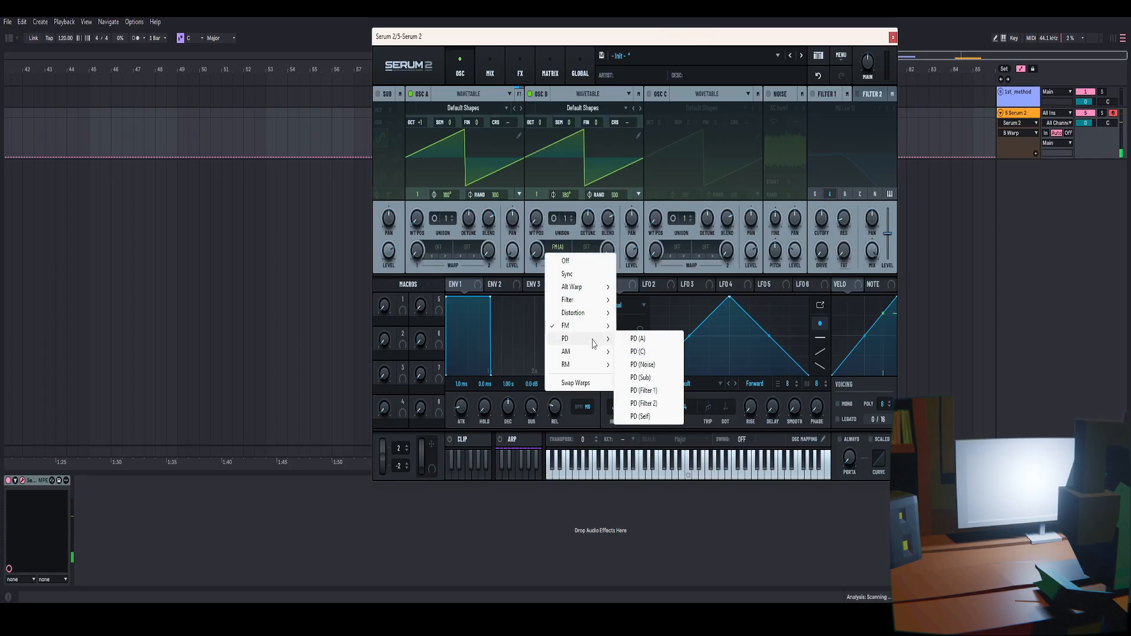
click(632, 340)
mouse_move(534, 256)
mouse_down()
mouse_move(547, 235)
mouse_move(554, 255)
mouse_up()
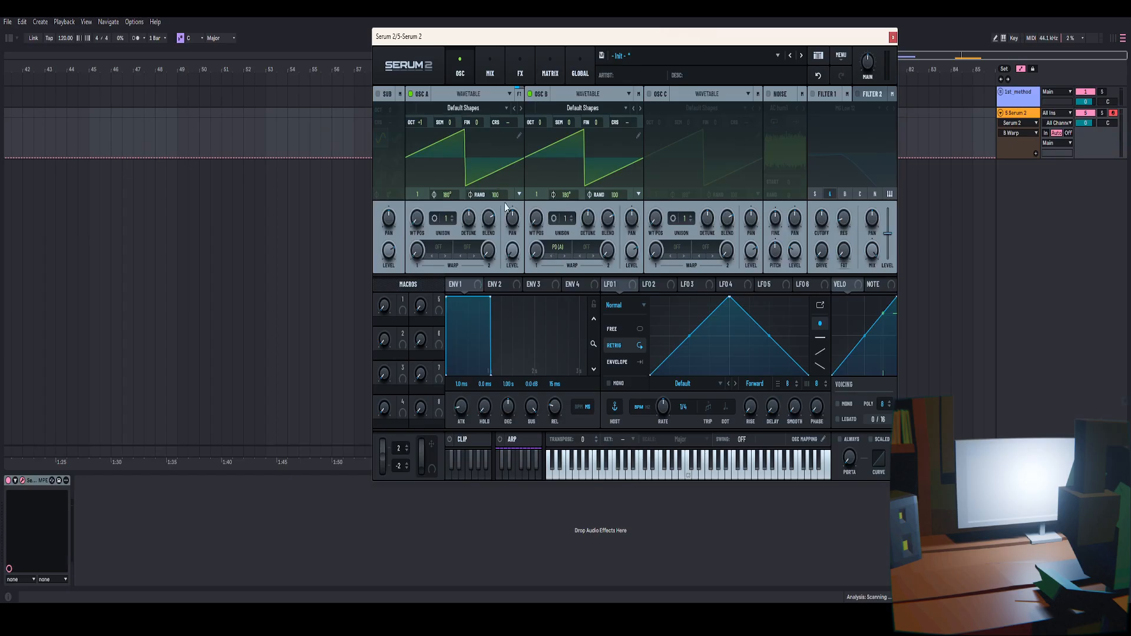
mouse_move(535, 252)
mouse_down()
mouse_move(546, 233)
mouse_move(539, 261)
mouse_up()
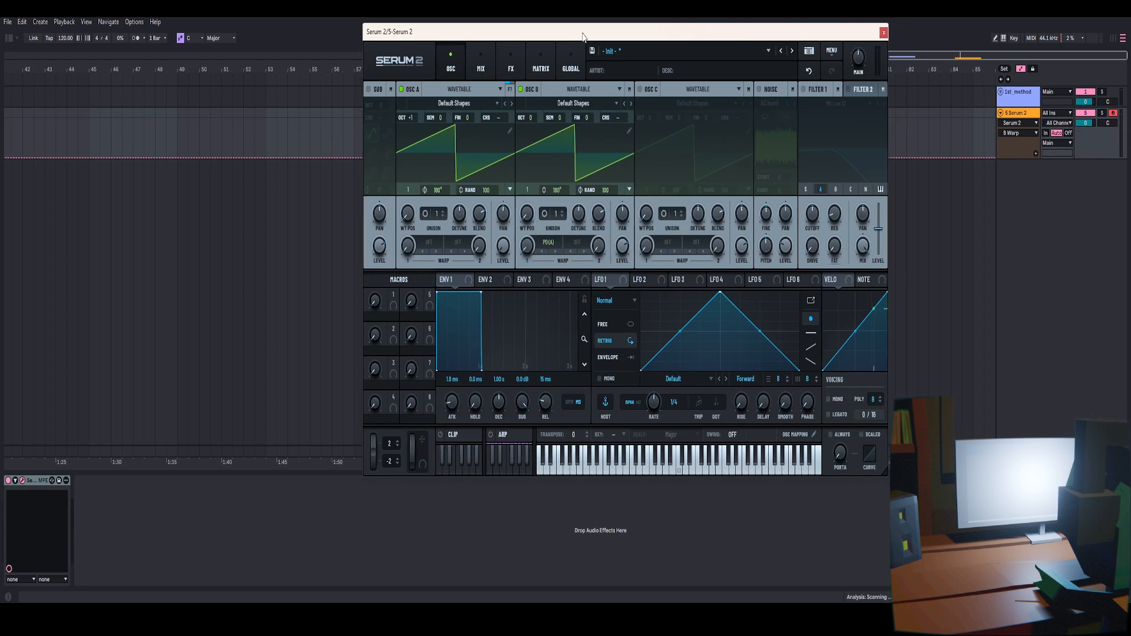
drag(584, 34, 578, 30)
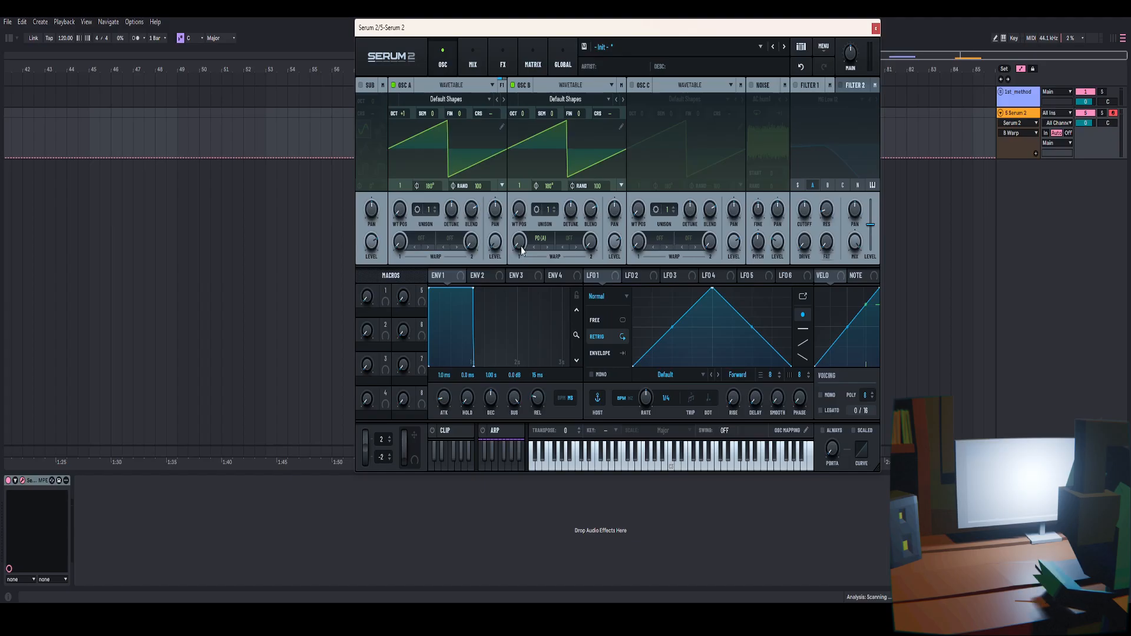
drag(520, 250, 525, 227)
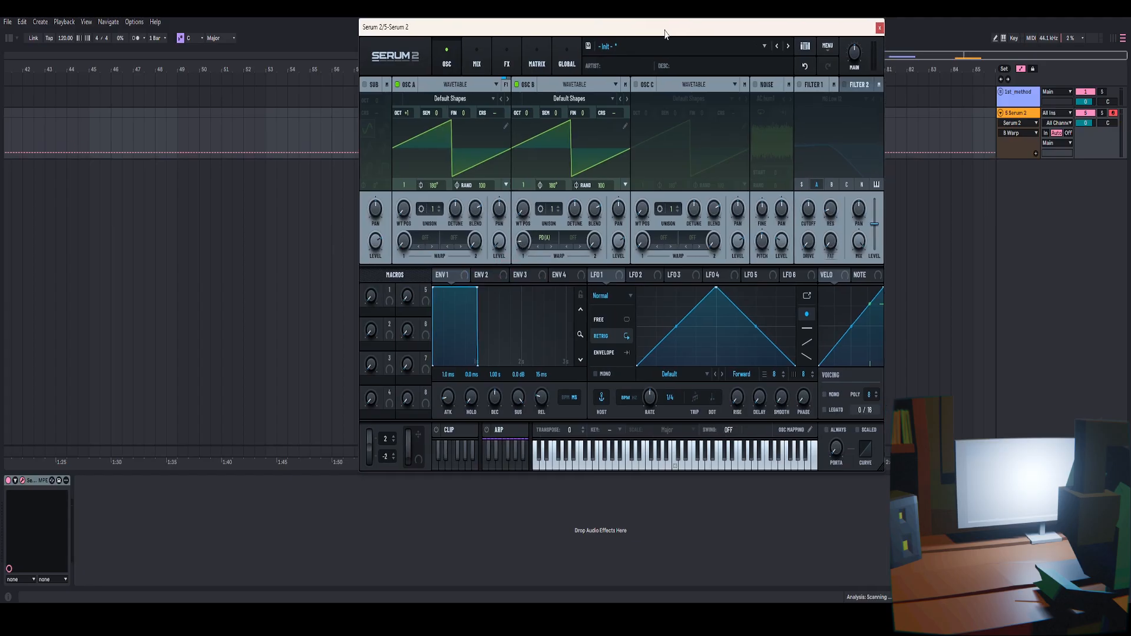
- Switch to the Serum 2 manual in the browser and highlight the passage about importing the waveform of other sounds
drag(664, 34, 633, 22)
click(847, 18)
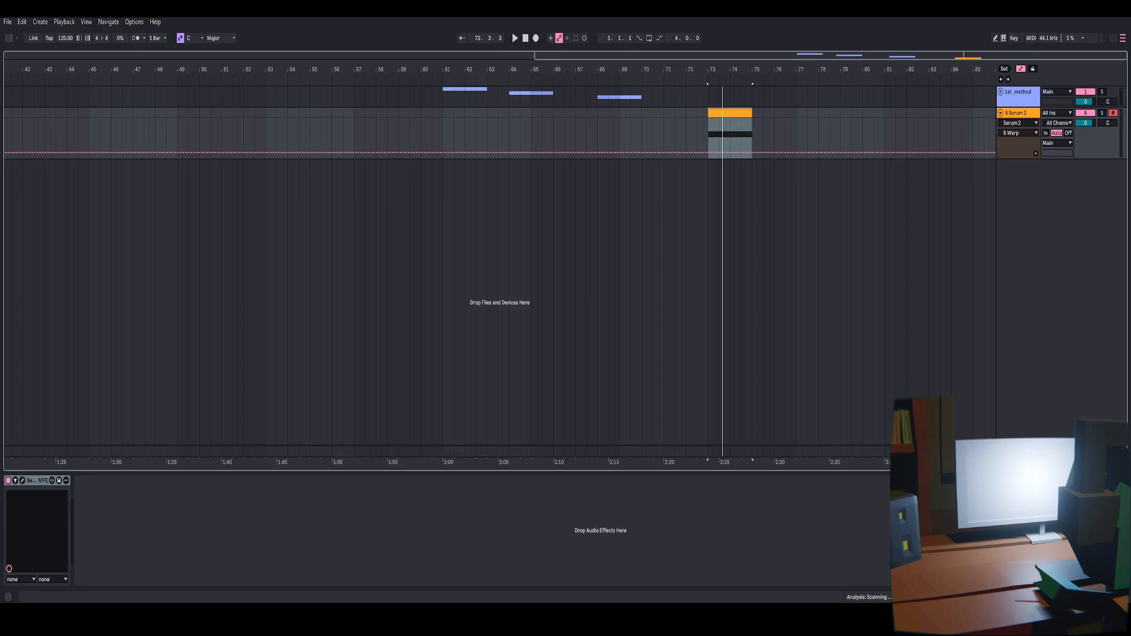
key(shift+Tab)
key(shift+Tab)
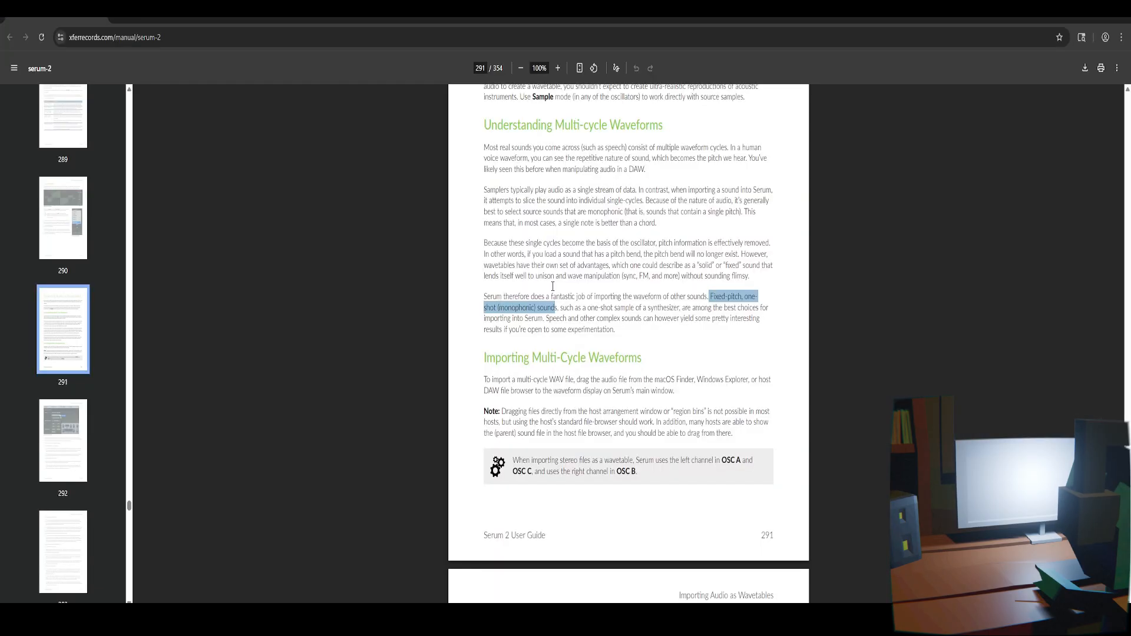
click(583, 294)
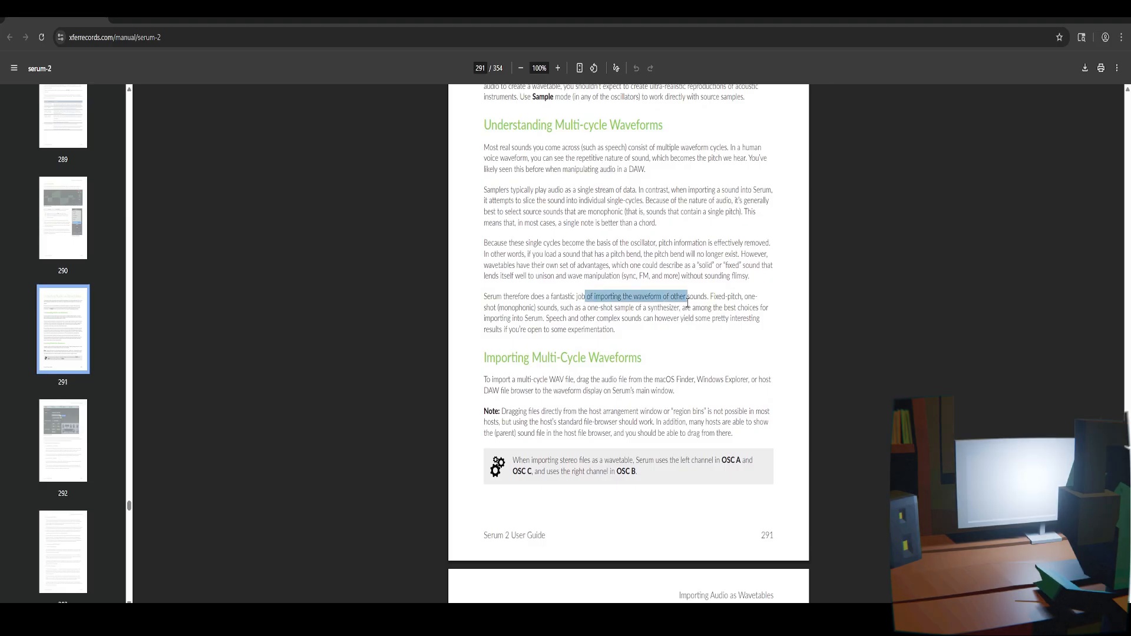
drag(688, 302, 707, 304)
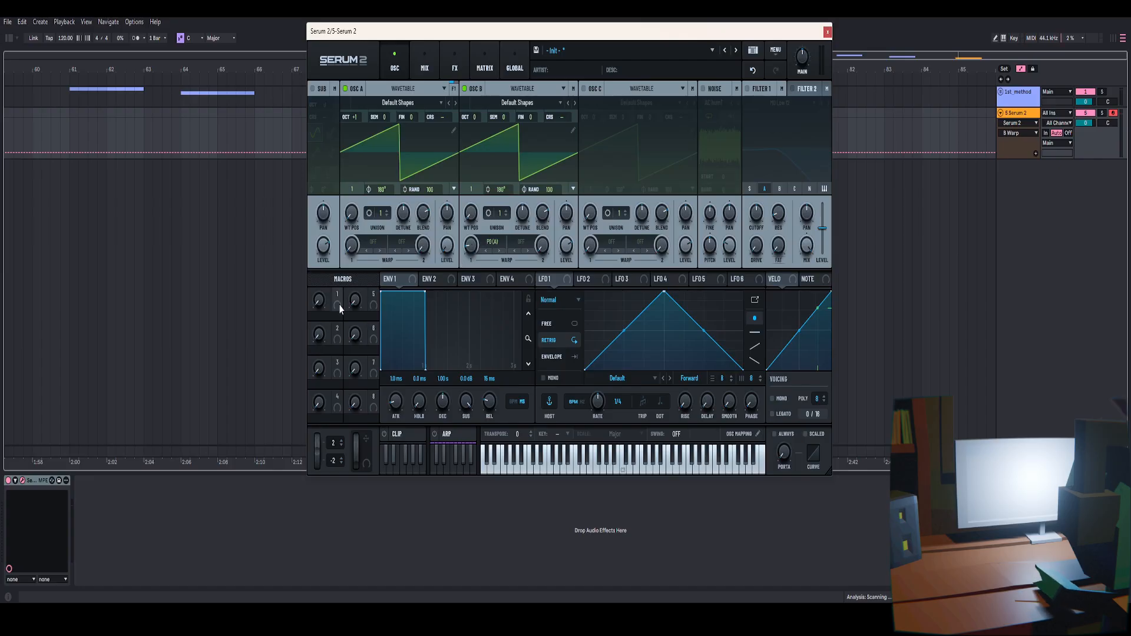
- Assign Macro 1 to oscillator B's warp amount and, after enabling oscillator C, to oscillator C's level
drag(340, 309, 472, 247)
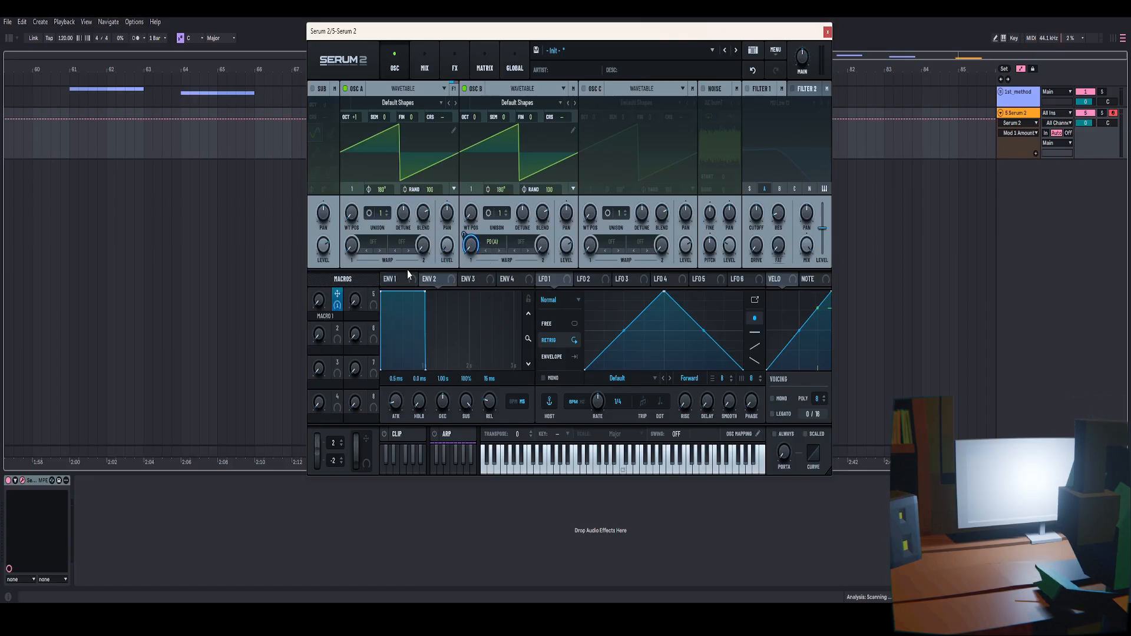
click(583, 89)
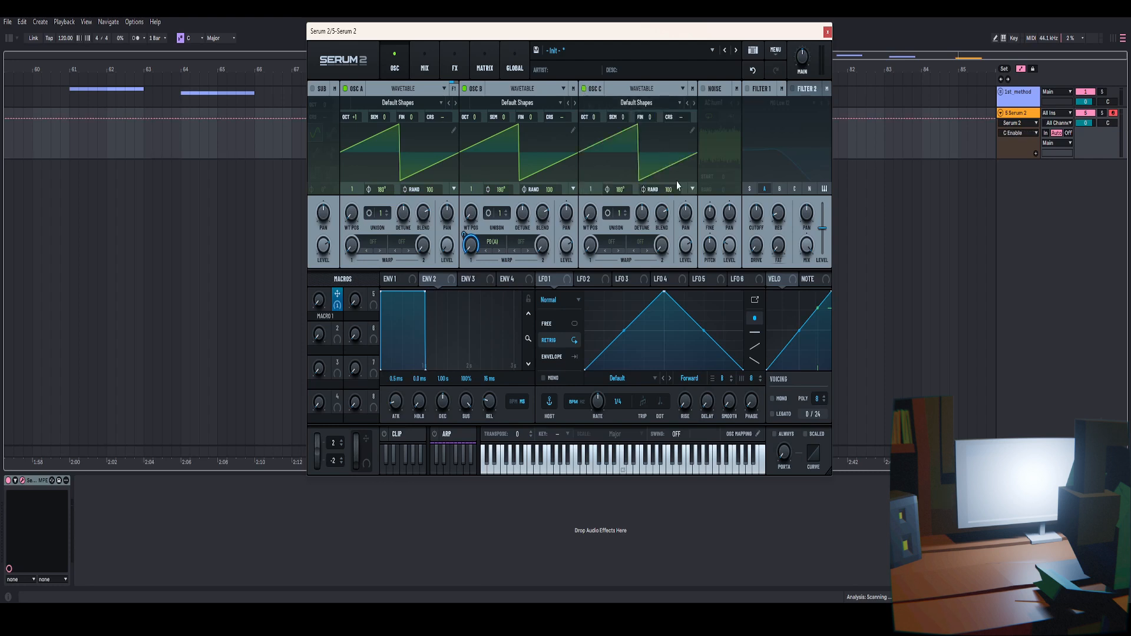
drag(340, 299, 680, 213)
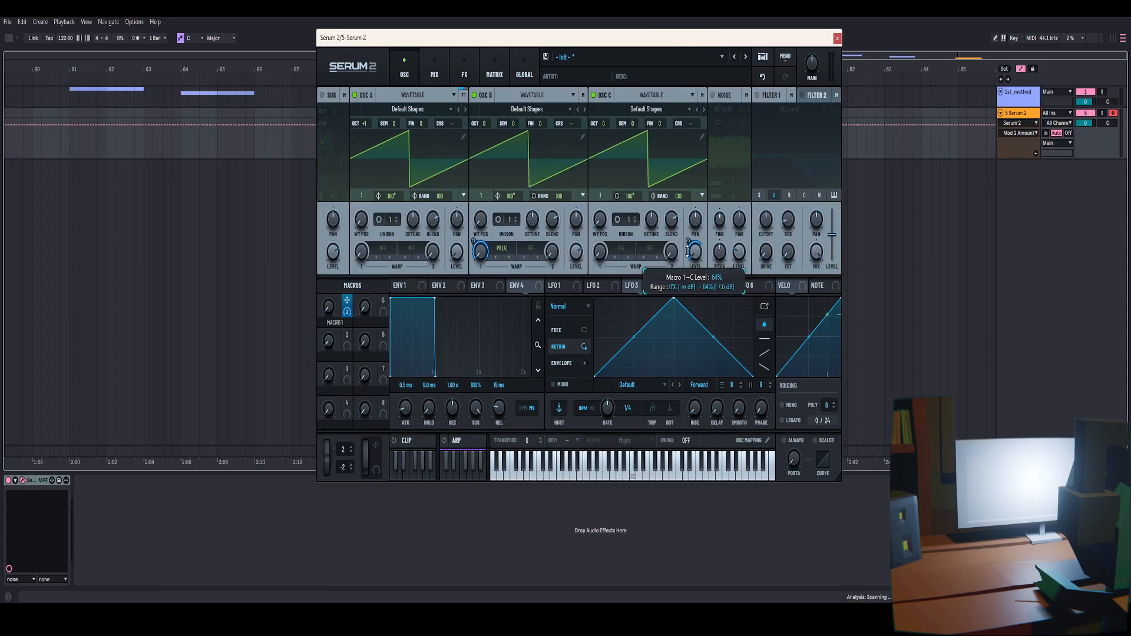
- Adjust how much Macro 1 modulates oscillator B's warp, sweeping the macro to audition it
click(331, 314)
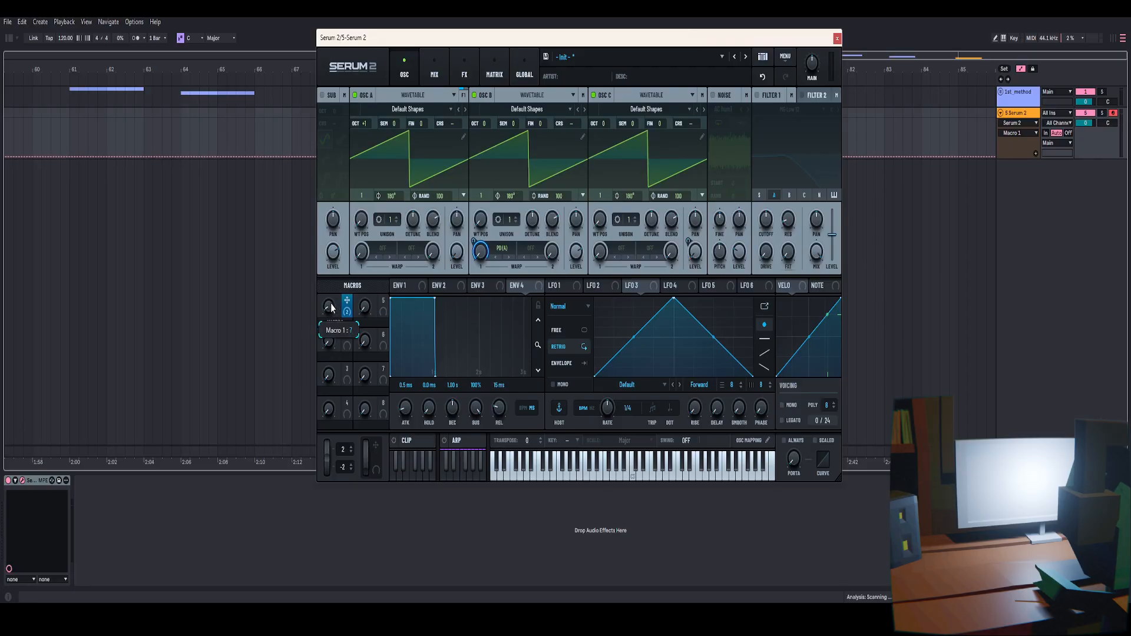
drag(330, 306, 355, 283)
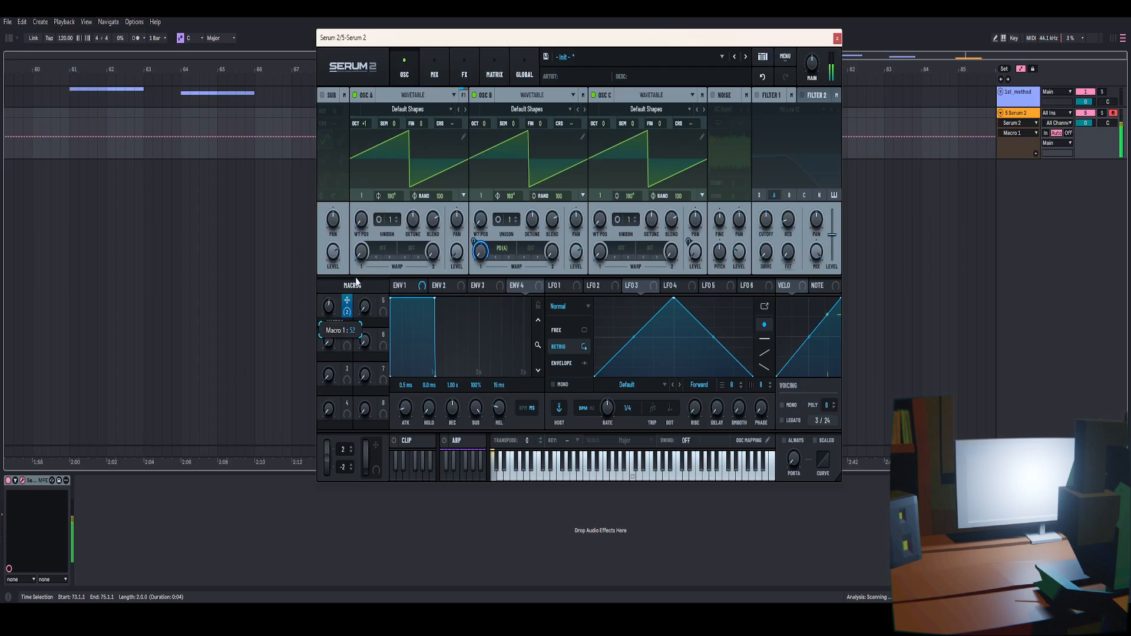
drag(474, 241, 466, 257)
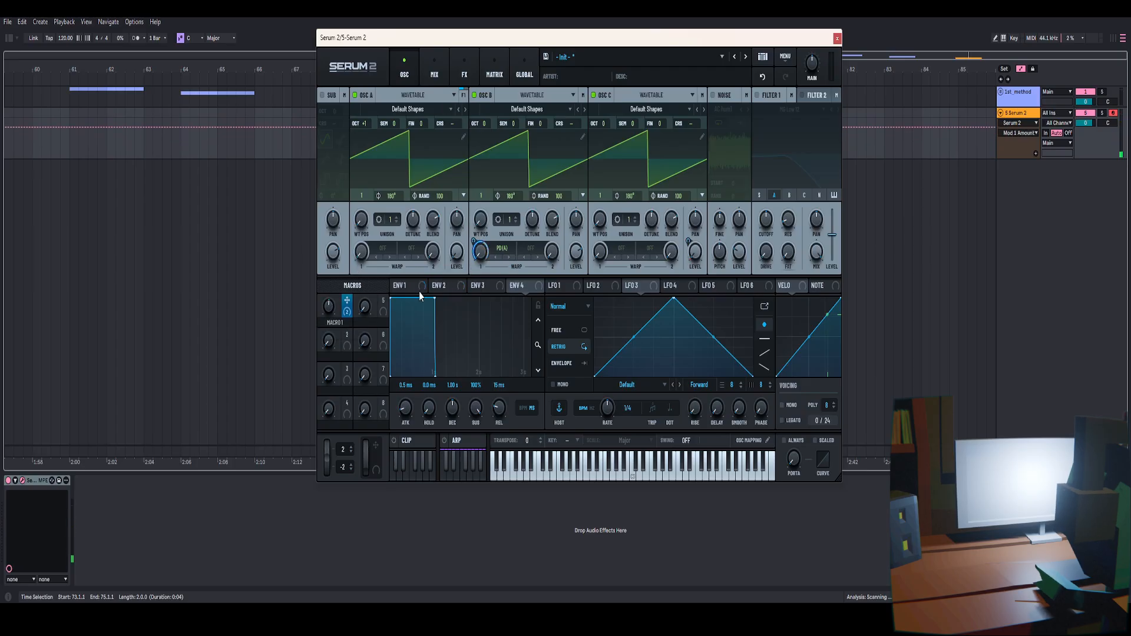
drag(329, 307, 366, 253)
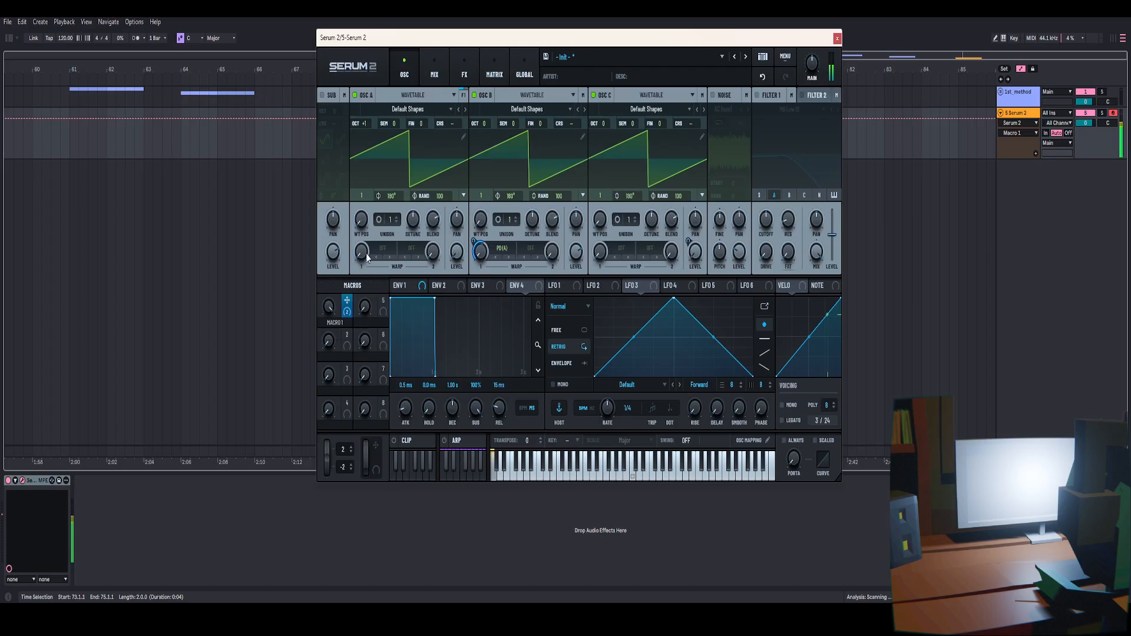
click(474, 241)
- Set oscillator B's wavetable position to 3 and readjust Macro 1's modulation of its warp while sweeping the macro
drag(481, 220, 489, 206)
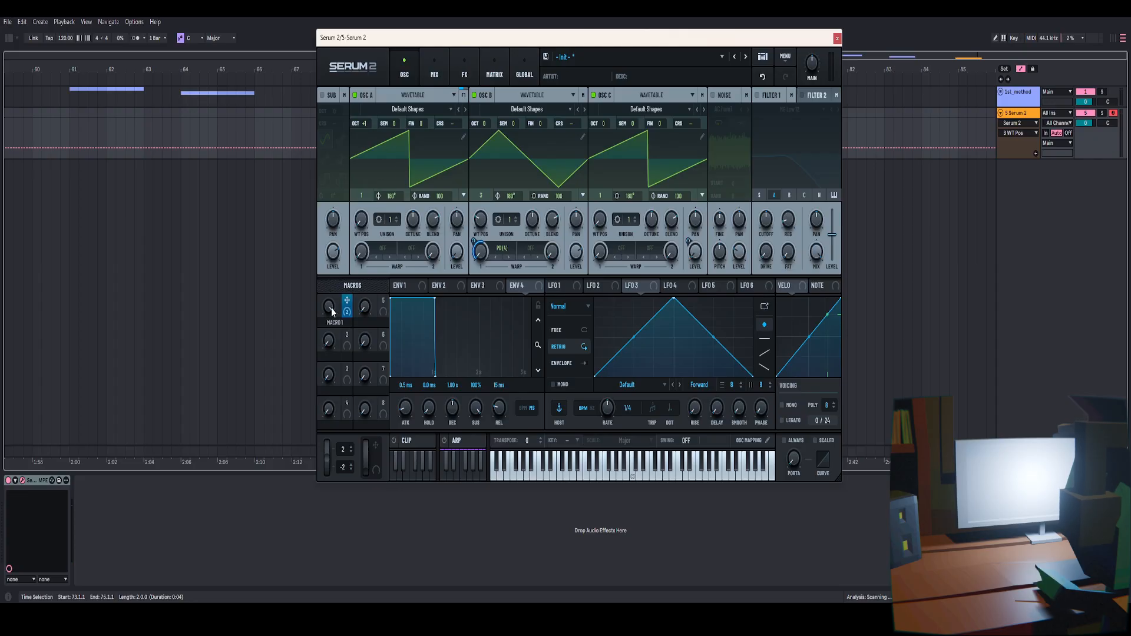
mouse_move(331, 307)
mouse_down()
mouse_move(324, 394)
mouse_move(347, 317)
mouse_up()
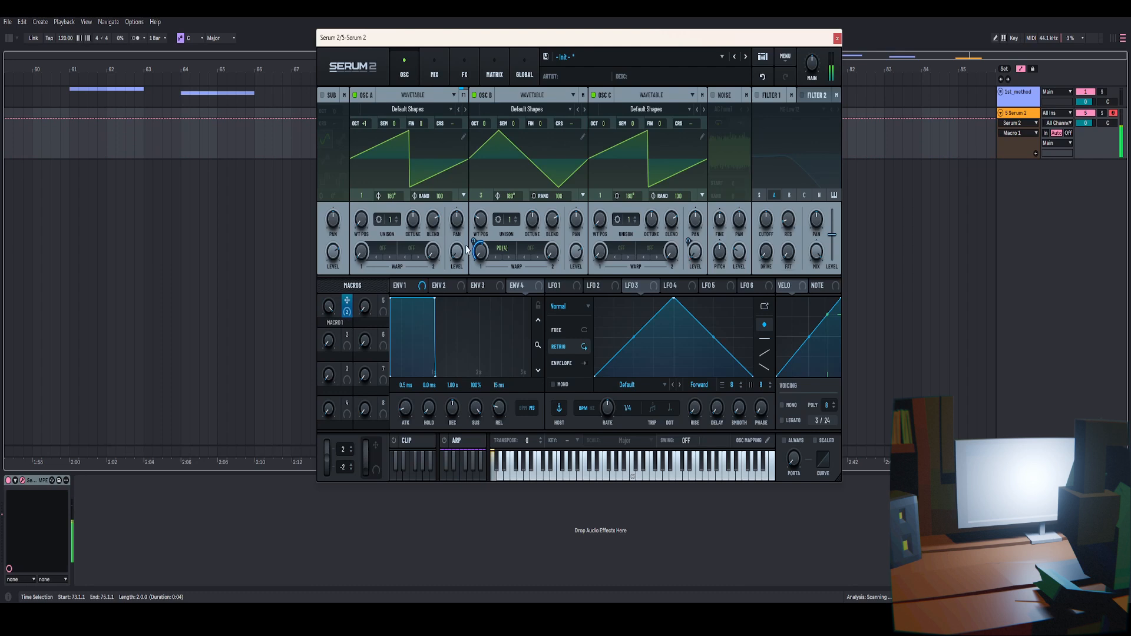
drag(474, 240, 473, 243)
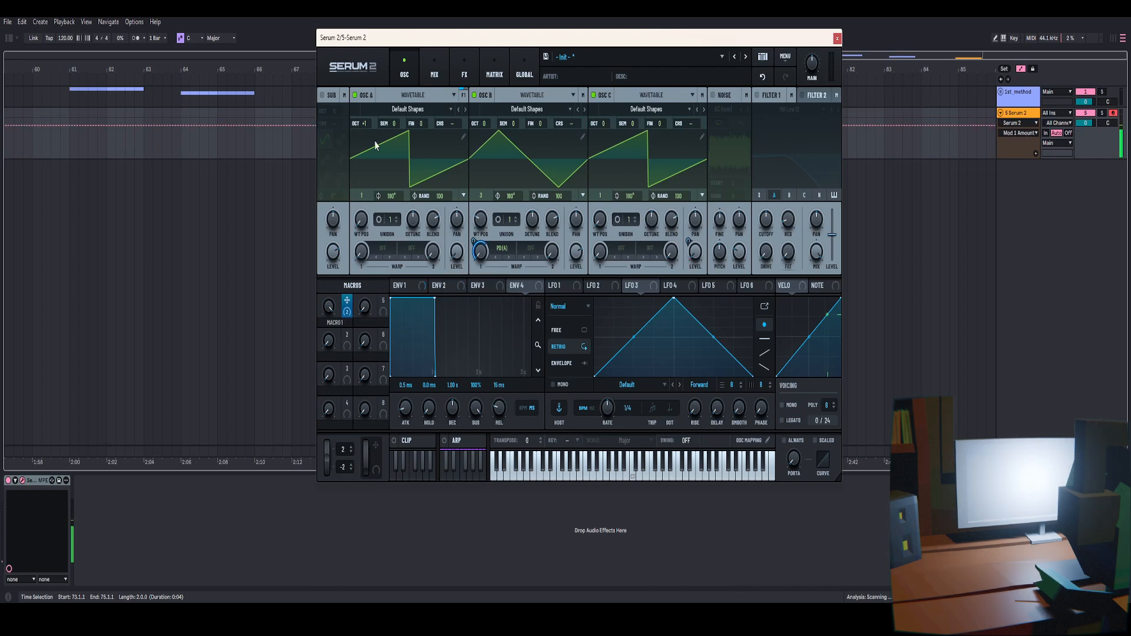
- Set oscillator A's octave to +2 and audition the sound by toggling oscillator C and sweeping Macro 1
drag(357, 123, 361, 117)
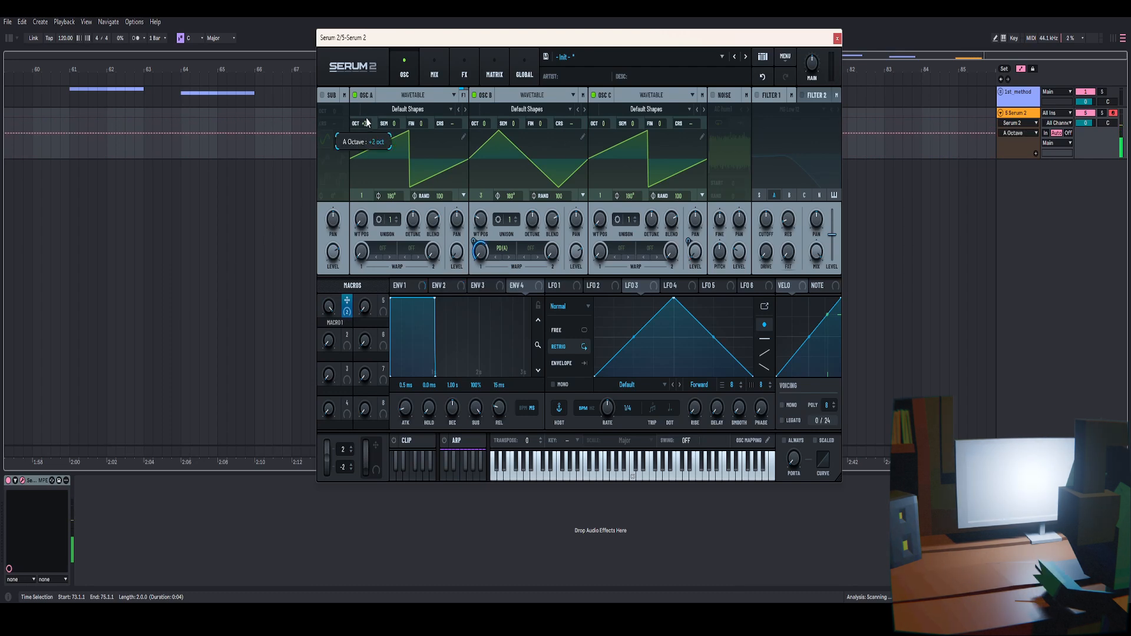
click(593, 95)
click(593, 95)
drag(329, 304, 330, 382)
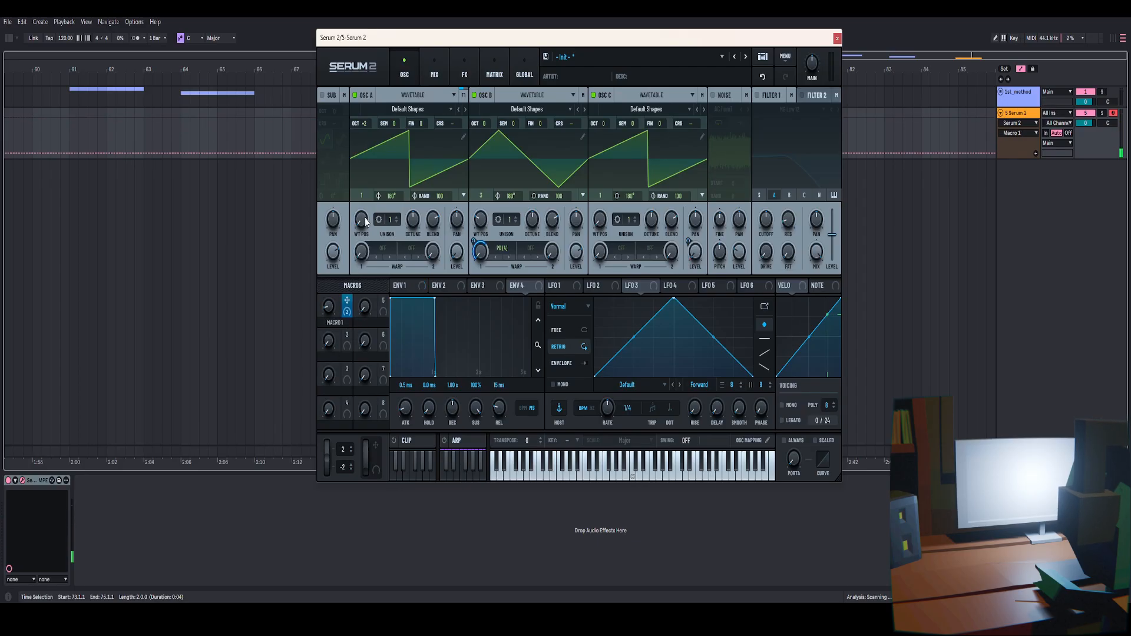
- Set oscillator A's wavetable position to 3 and Macro 1's modulation of oscillator B's warp to 60%, auditioning with the macro
drag(365, 221, 374, 201)
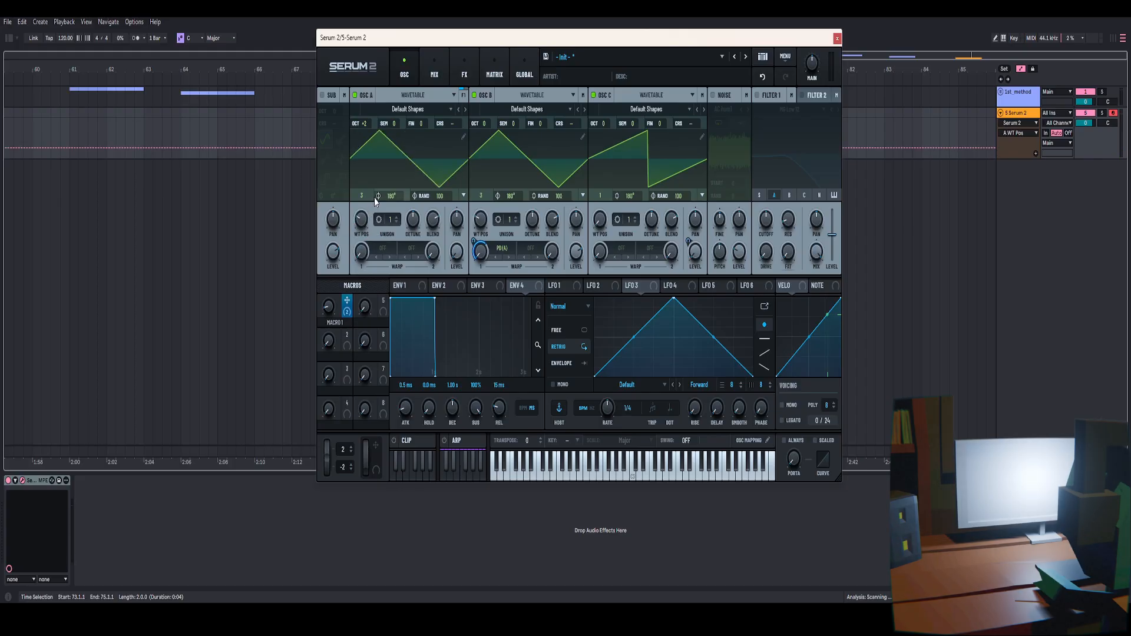
click(331, 302)
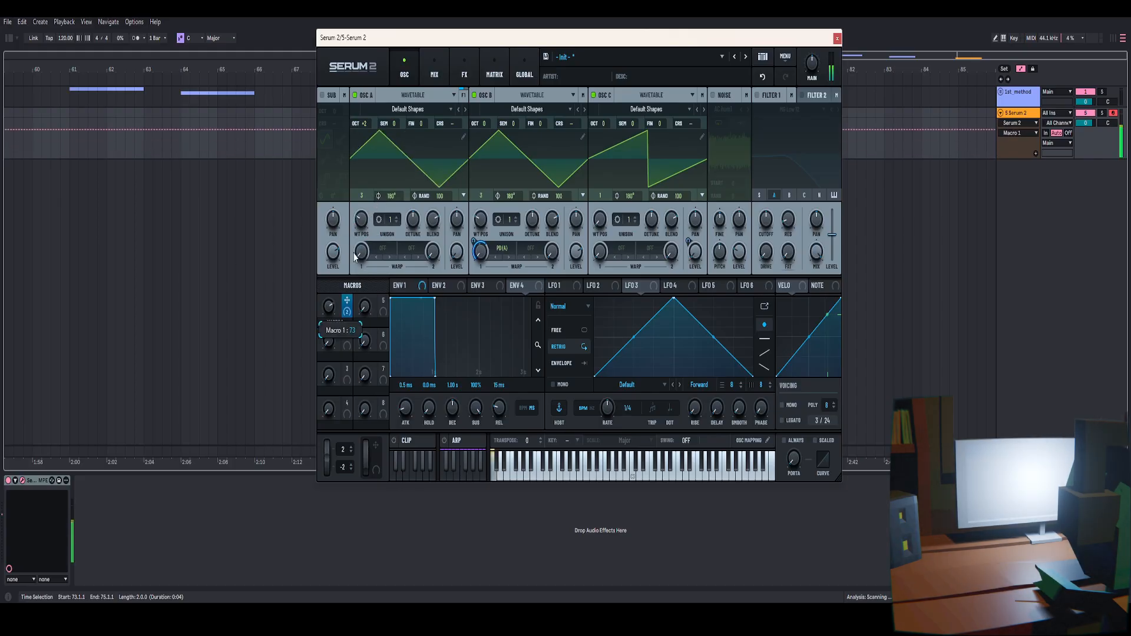
drag(334, 305, 370, 314)
click(473, 241)
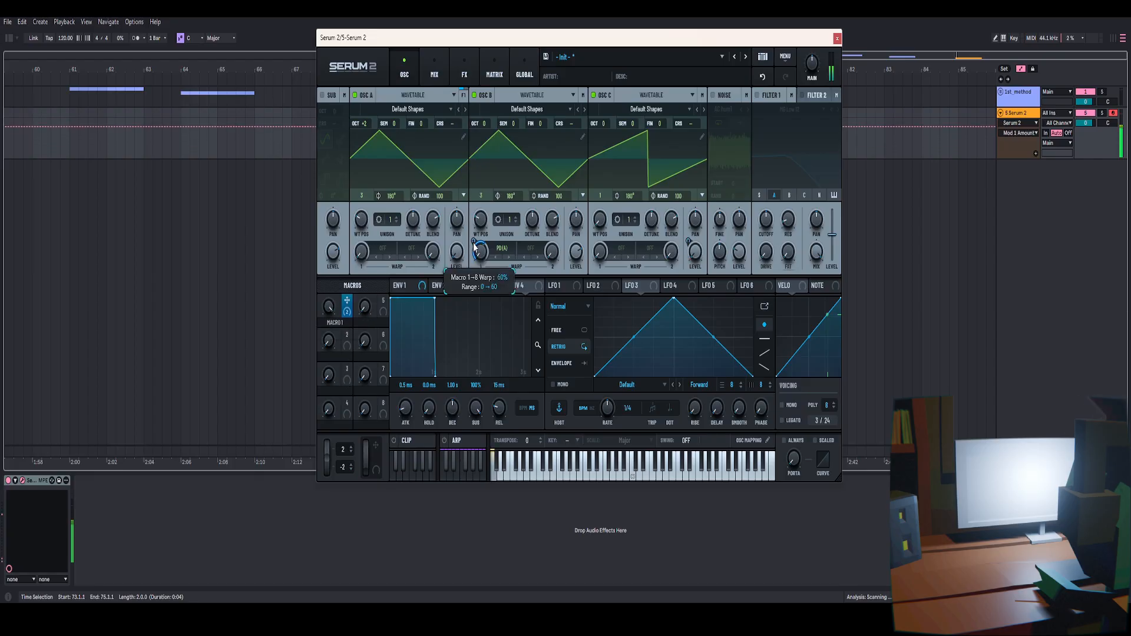
mouse_move(328, 310)
mouse_down()
mouse_move(325, 371)
mouse_move(340, 320)
mouse_up()
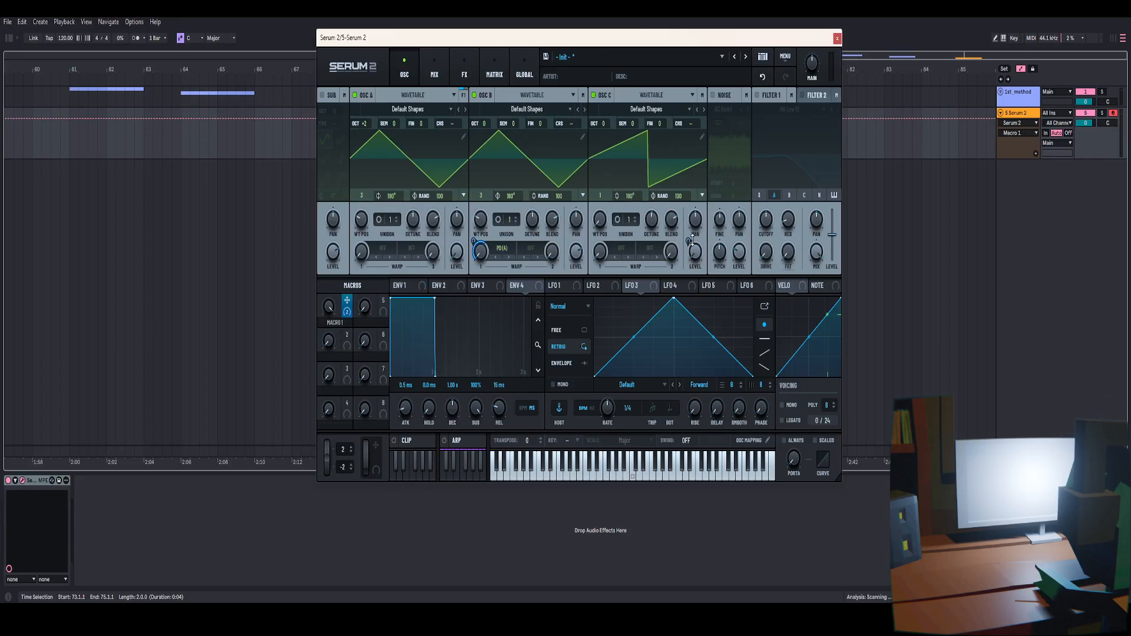
- Adjust how much Macro 1 modulates oscillator C's level, sweeping the macro to check the balance
drag(689, 241, 697, 192)
mouse_move(328, 307)
mouse_down()
mouse_move(318, 354)
mouse_move(331, 312)
mouse_up()
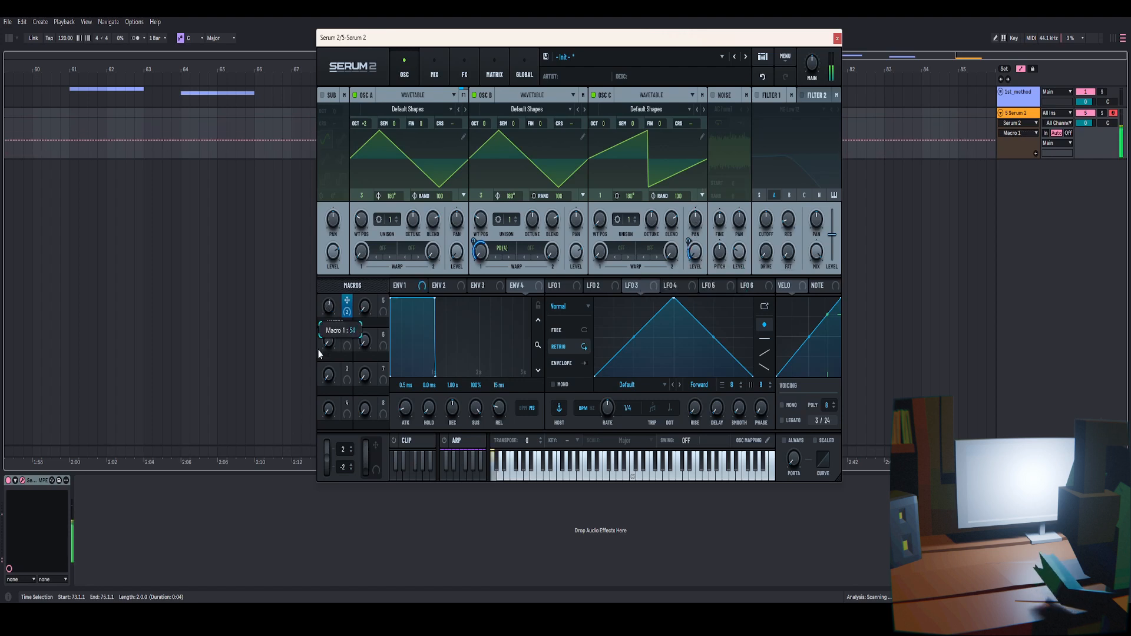
click(689, 241)
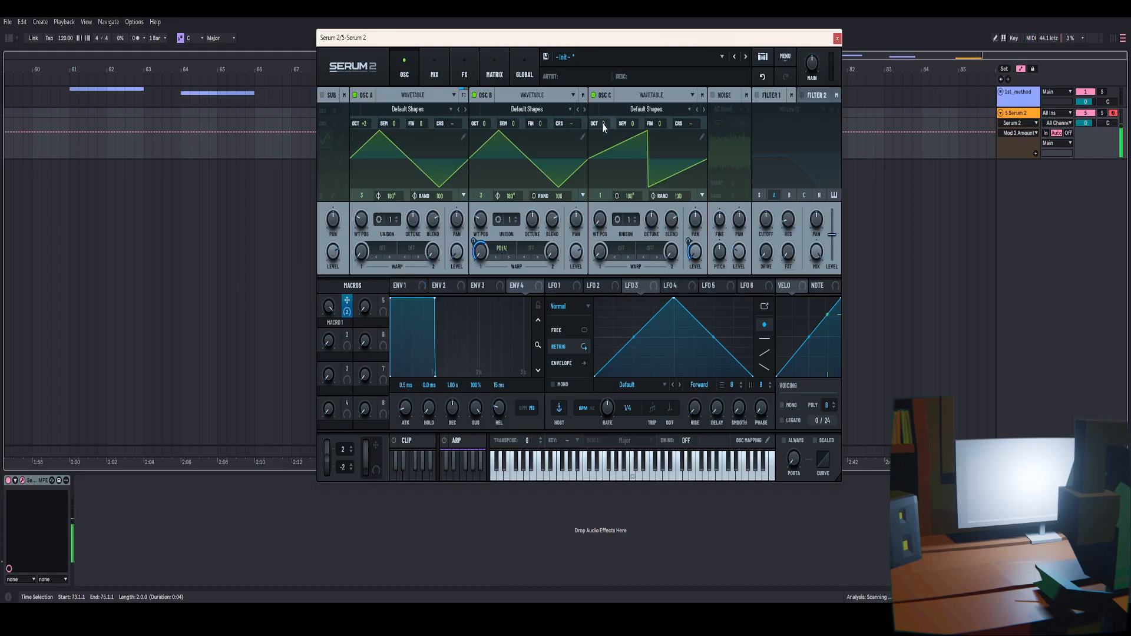
- Set oscillator C's octave to +1 and Macro 1's modulation of its level to 41%, auditioning with the macro
drag(604, 124, 606, 121)
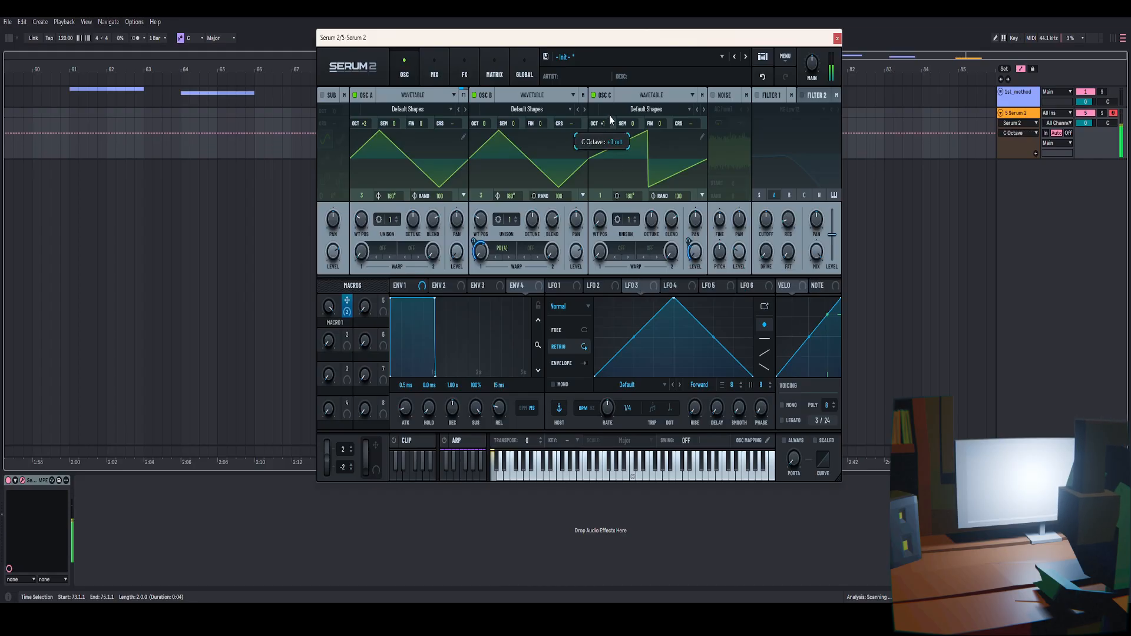
click(328, 307)
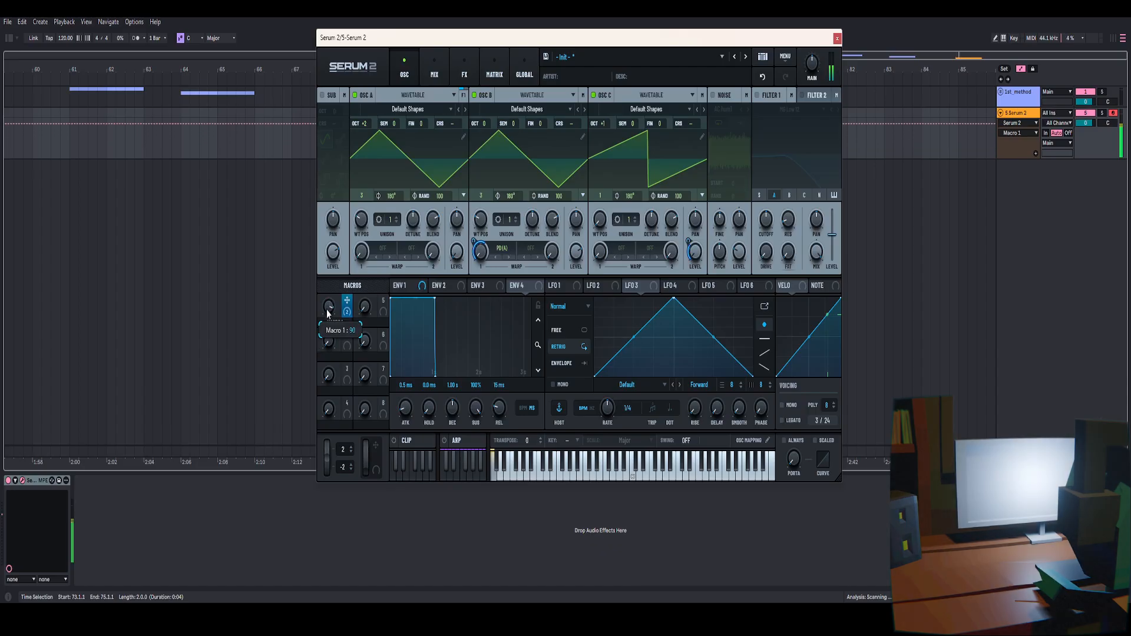
drag(320, 426, 341, 312)
click(690, 240)
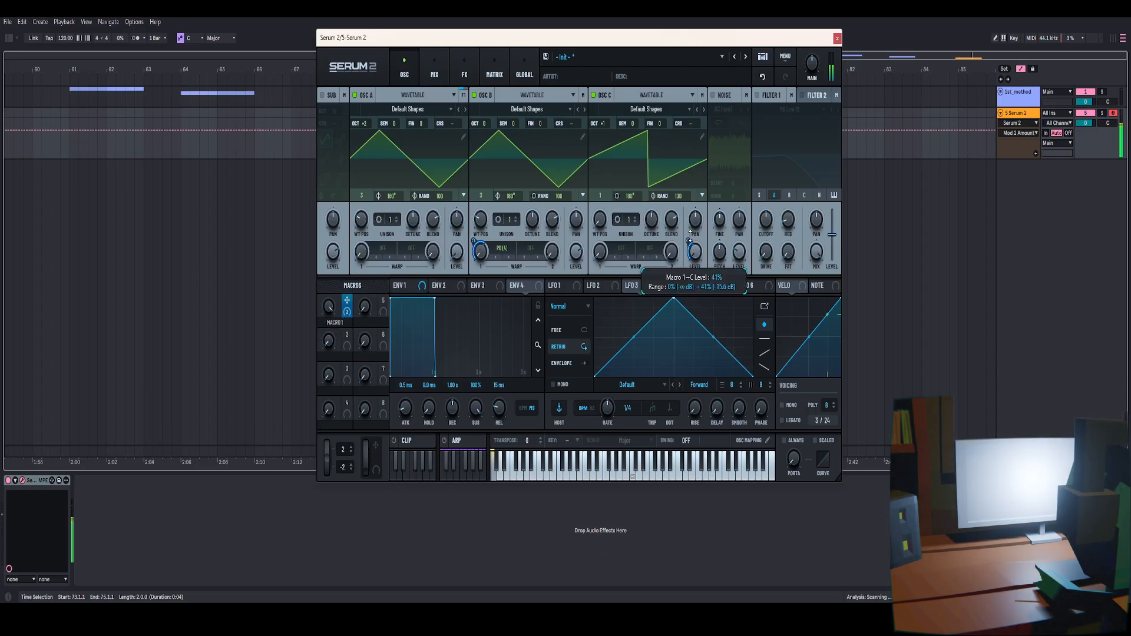
- Bend the source curve of Macro 1's modulation of C Level into a steep, late-rising exponential and audition it with the macro
click(501, 70)
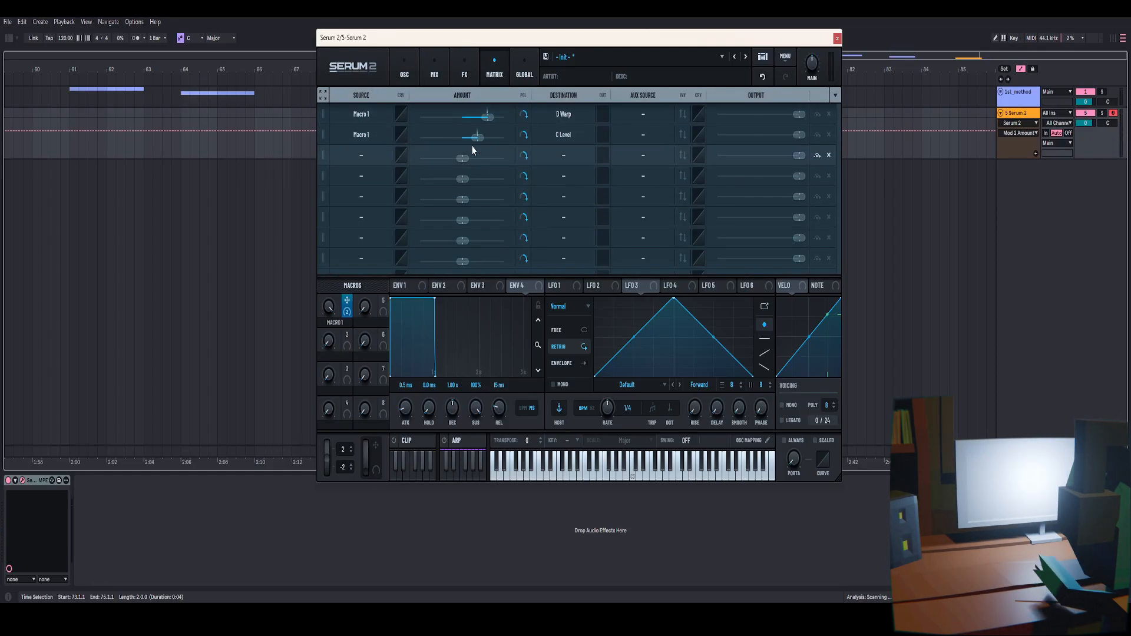
click(401, 134)
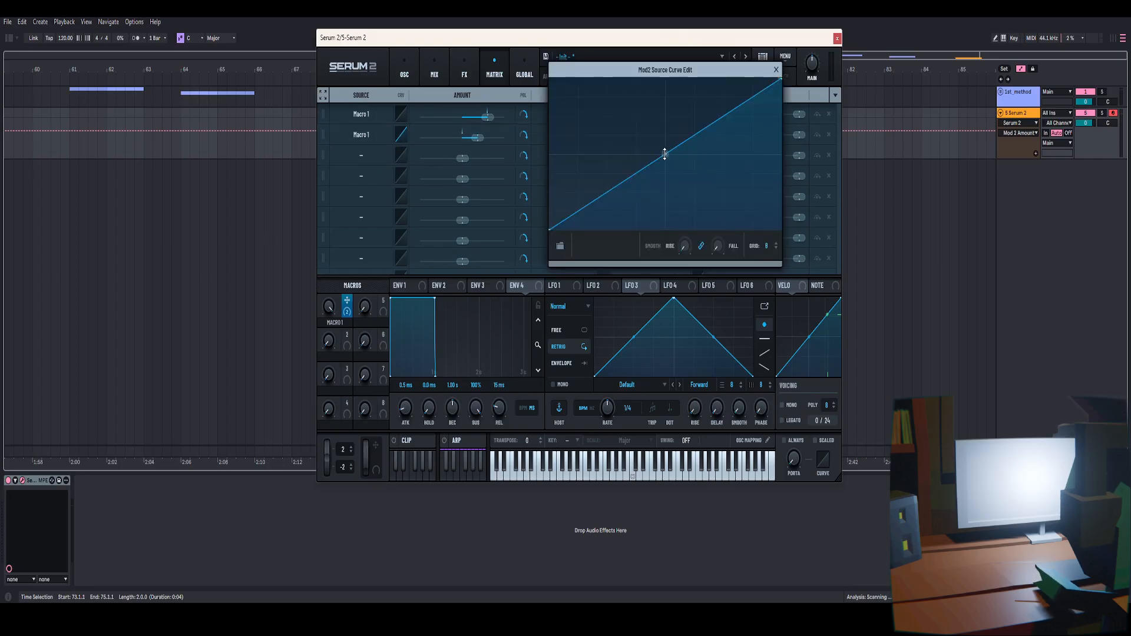
drag(665, 154, 670, 197)
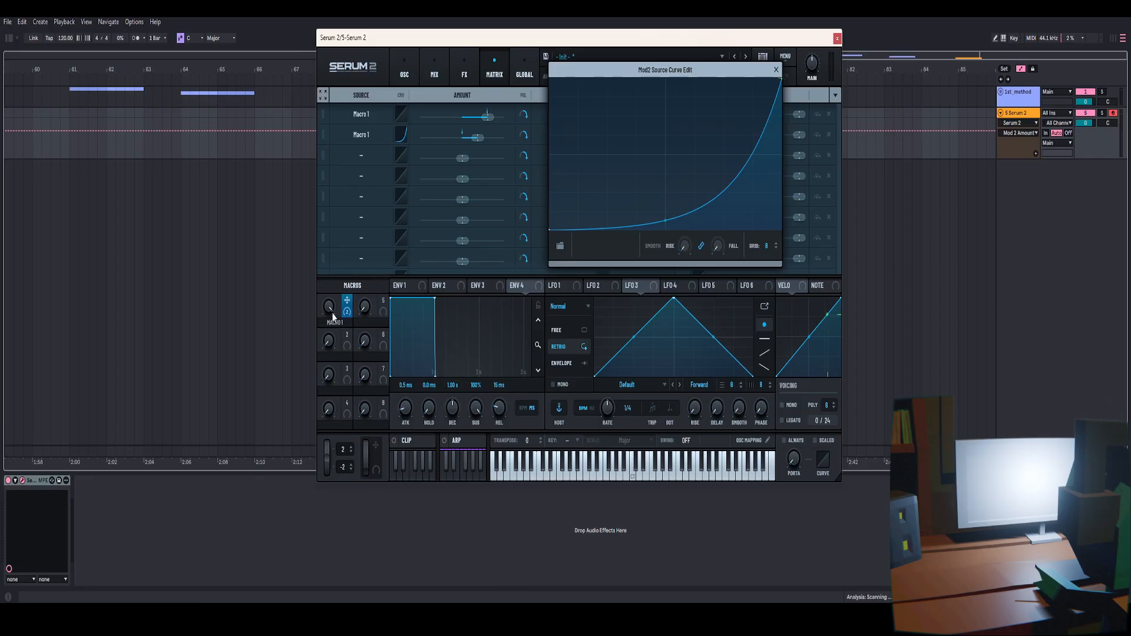
click(404, 70)
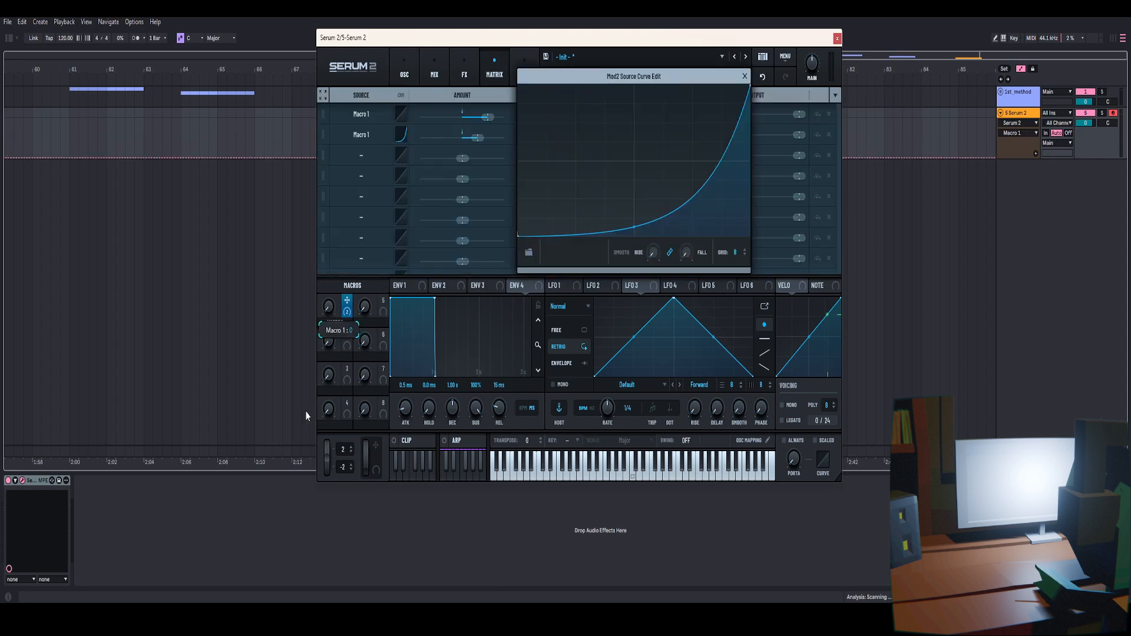
drag(306, 416, 349, 277)
- Compare an early-rising C Level source curve with the late-rising one, keep the late-rising shape, and sweep Macro 1 to audition it
drag(634, 224, 634, 150)
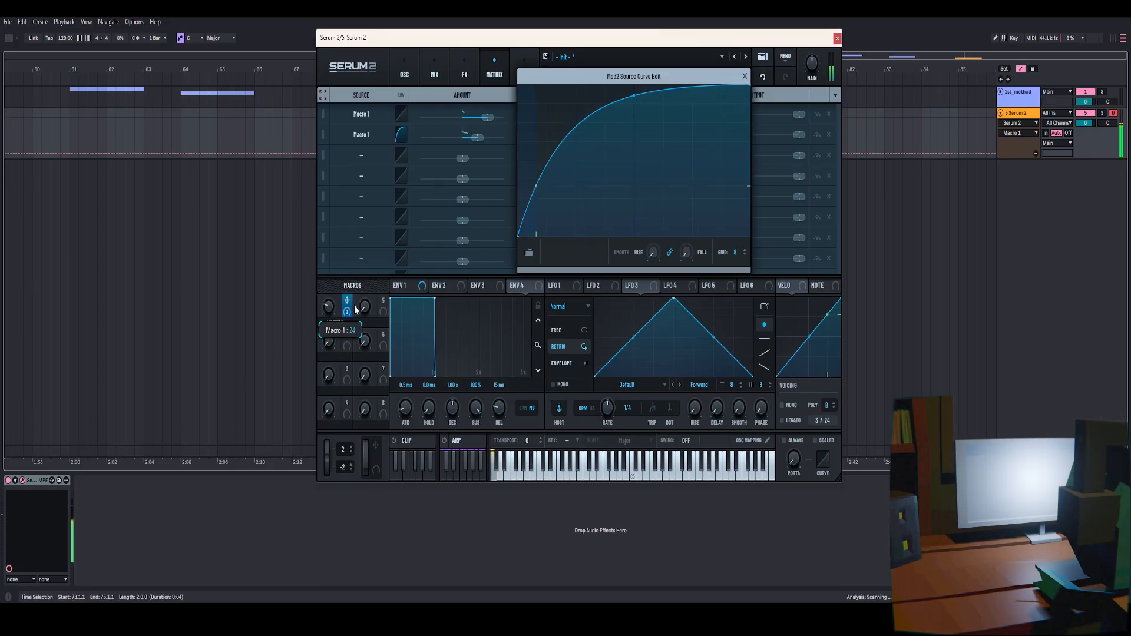
click(763, 80)
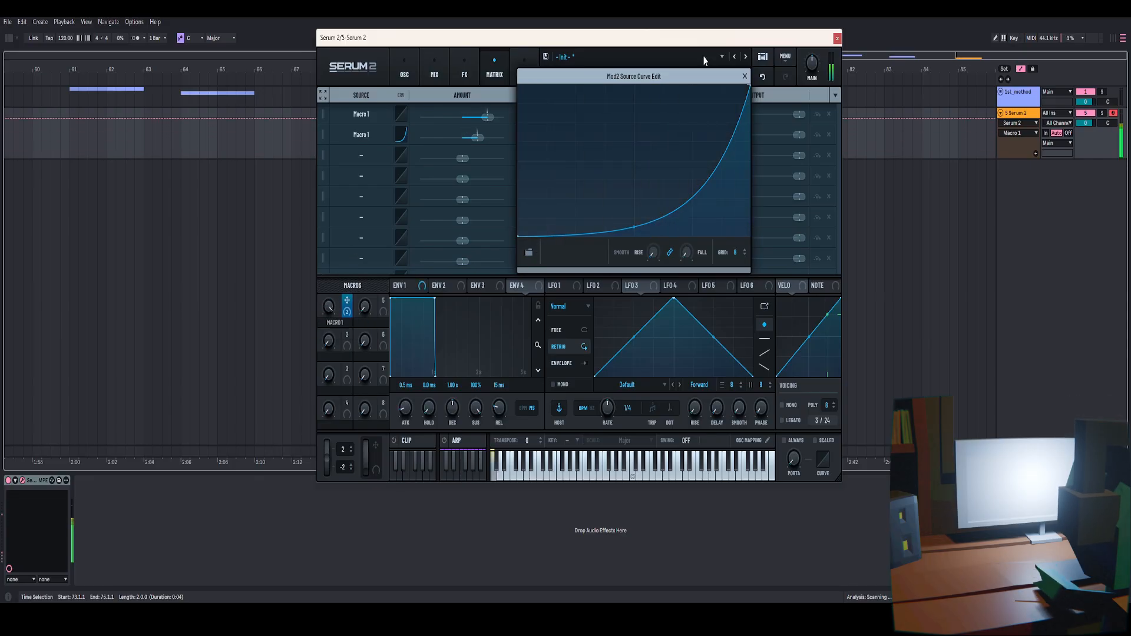
click(455, 97)
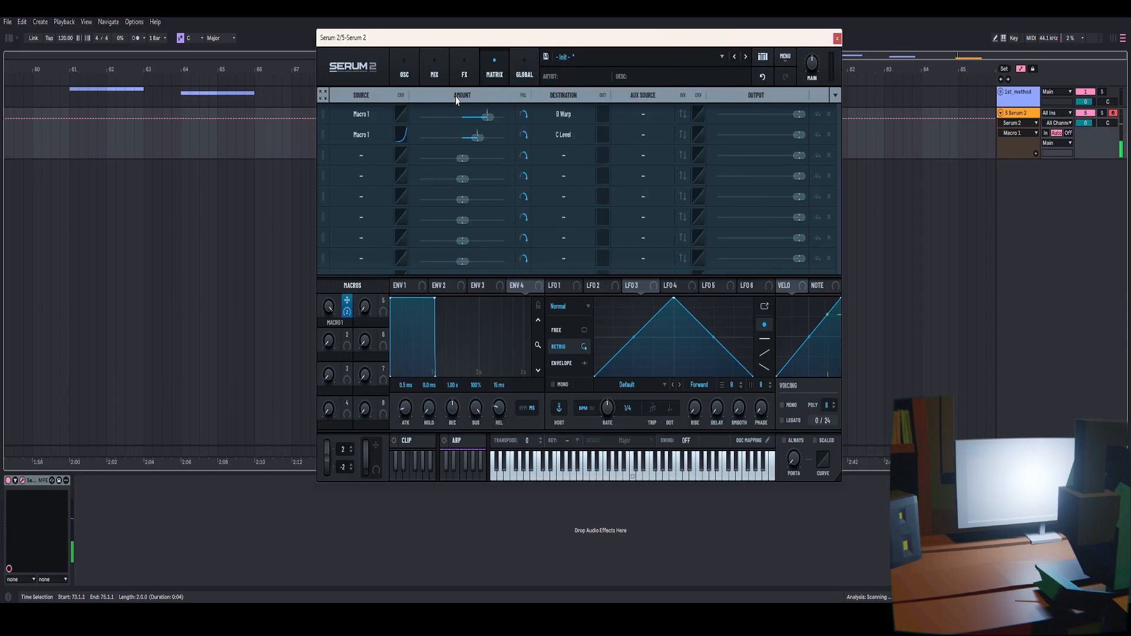
click(401, 157)
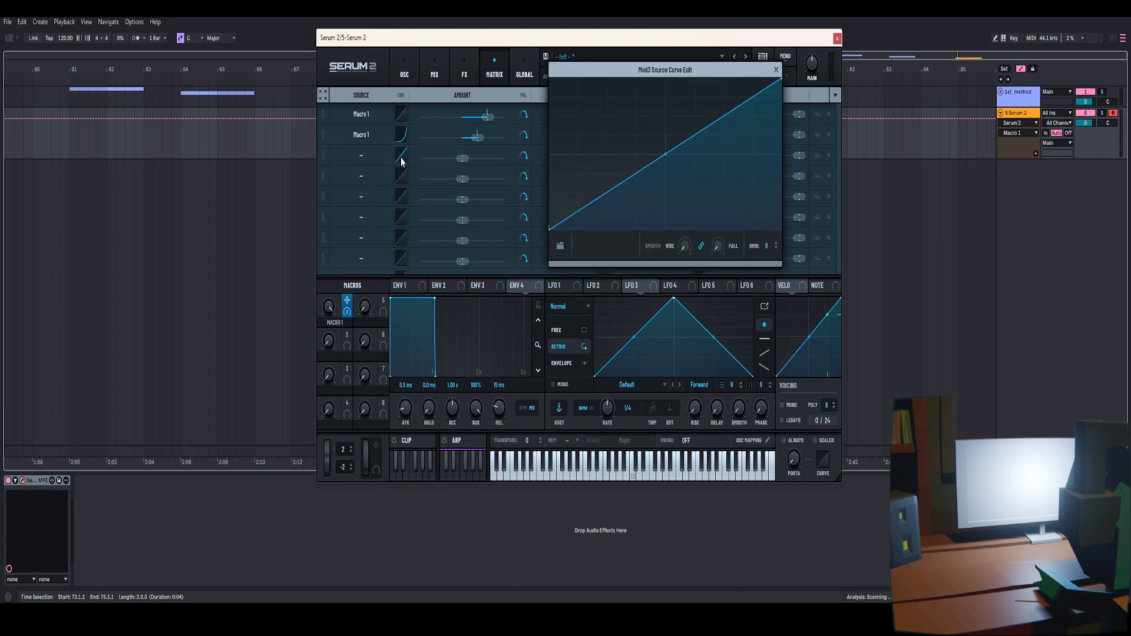
drag(329, 306, 348, 323)
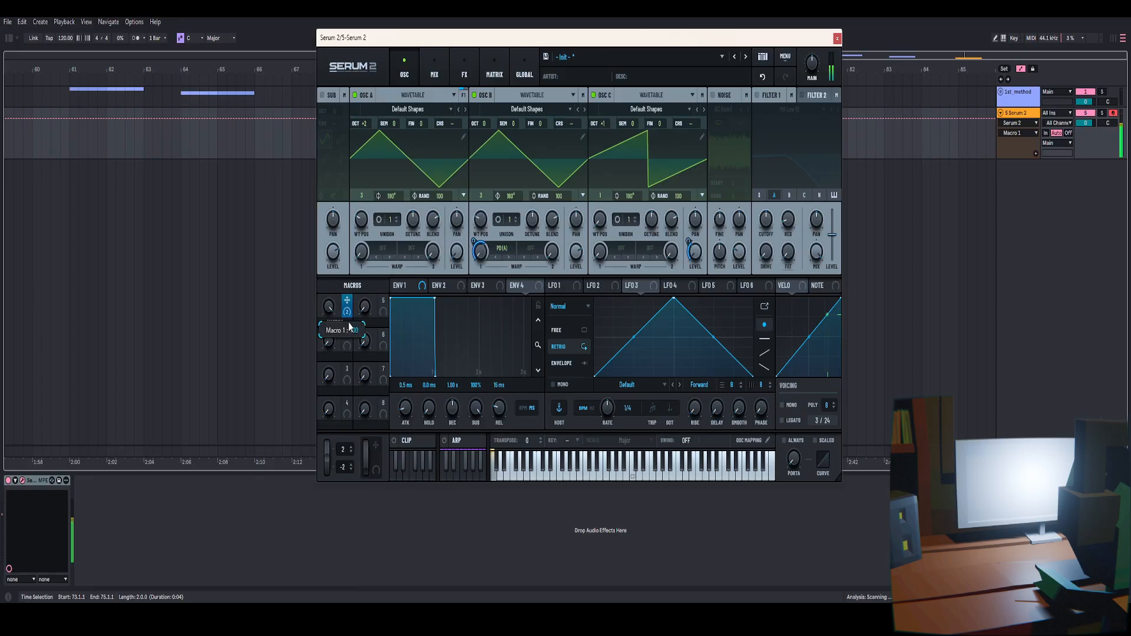
- Expose Macro 1 as a configured parameter on the Serum 2 device, show its automation in the arrangement, and close the plug-in window
click(54, 486)
click(80, 481)
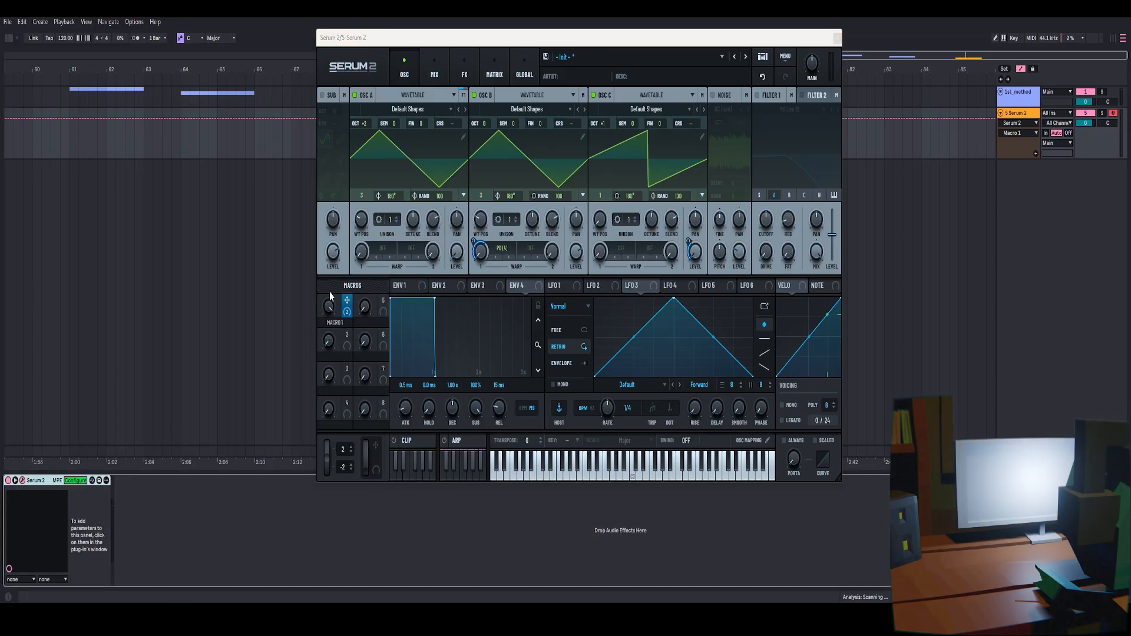
click(73, 481)
right_click(79, 493)
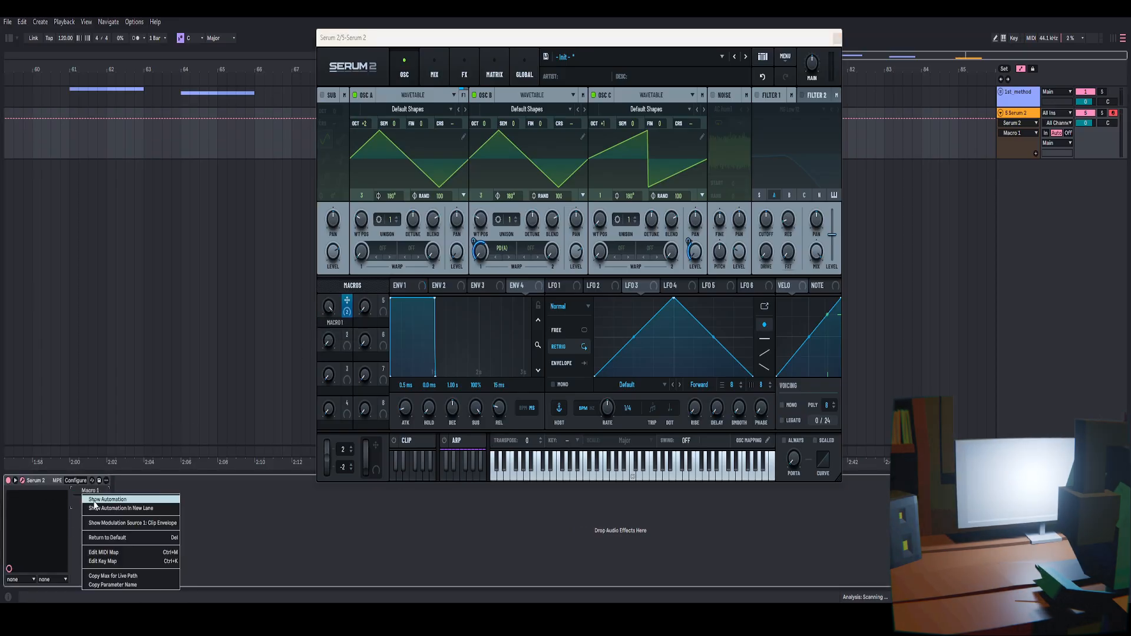
click(96, 500)
click(837, 39)
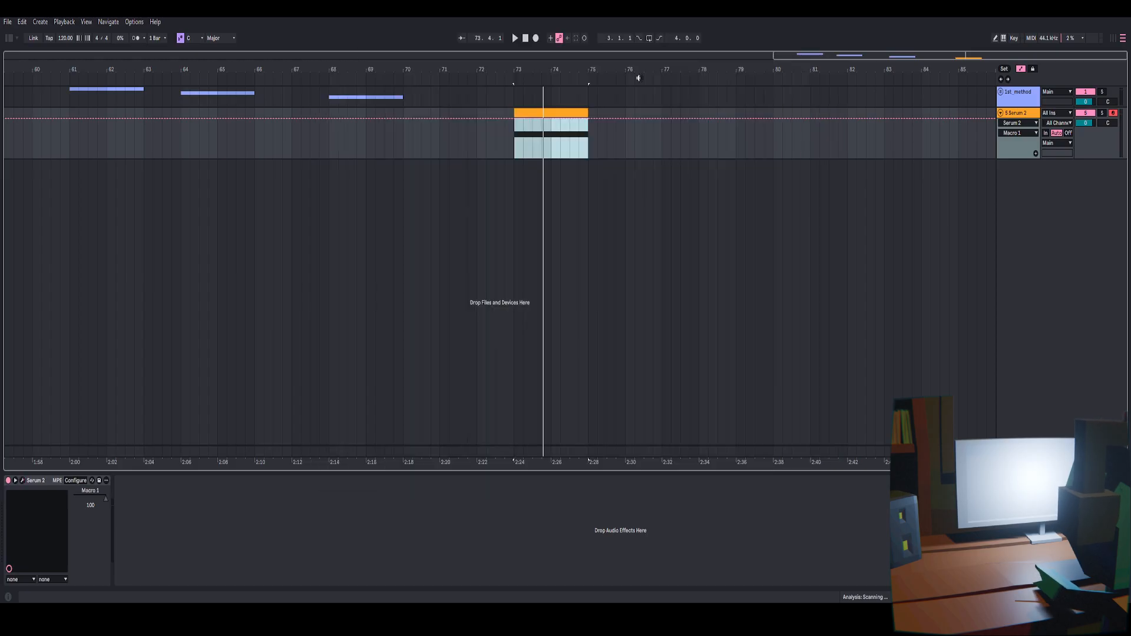
- Automate Macro 1 to ramp from 0 to 100 across the MIDI clip from bar 73 to bar 75, and play it back
drag(532, 68, 503, 157)
click(495, 142)
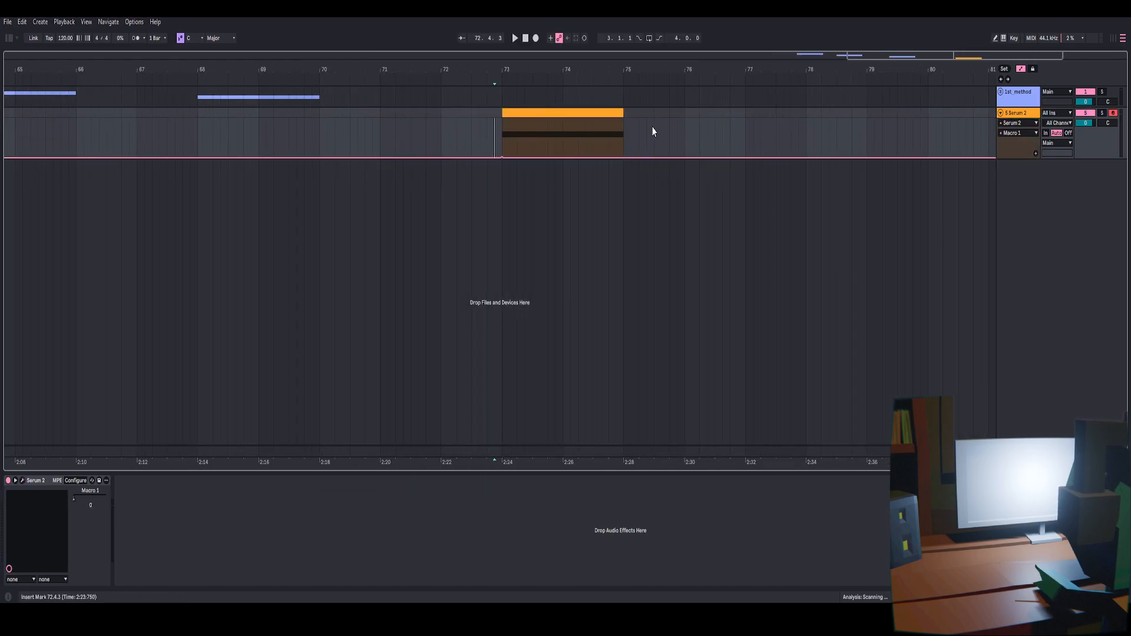
drag(623, 157, 623, 119)
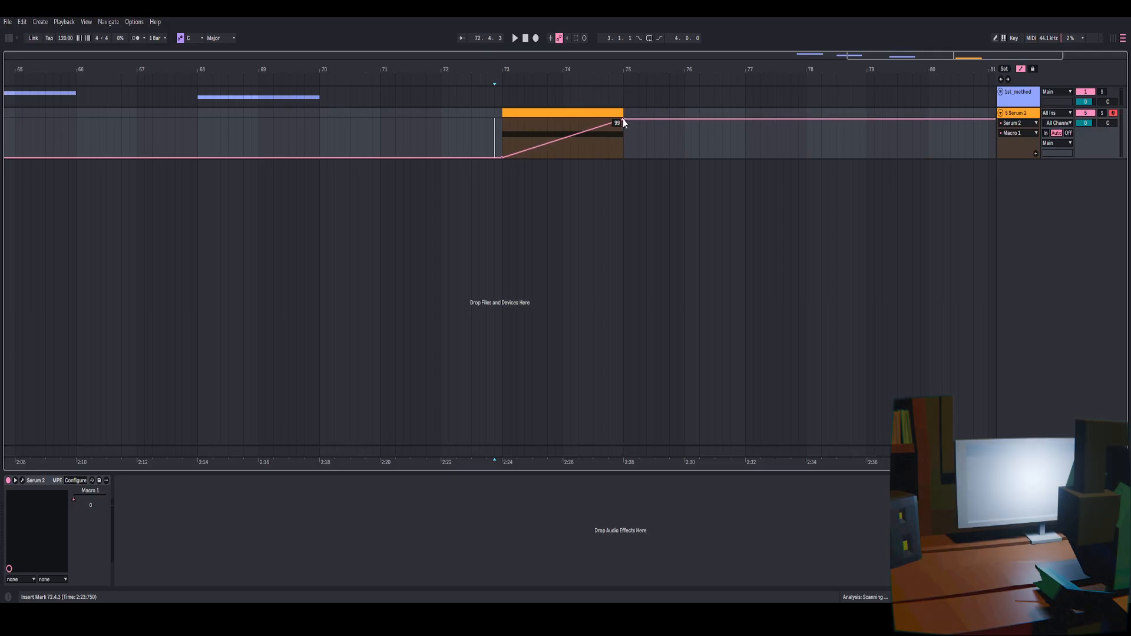
click(22, 480)
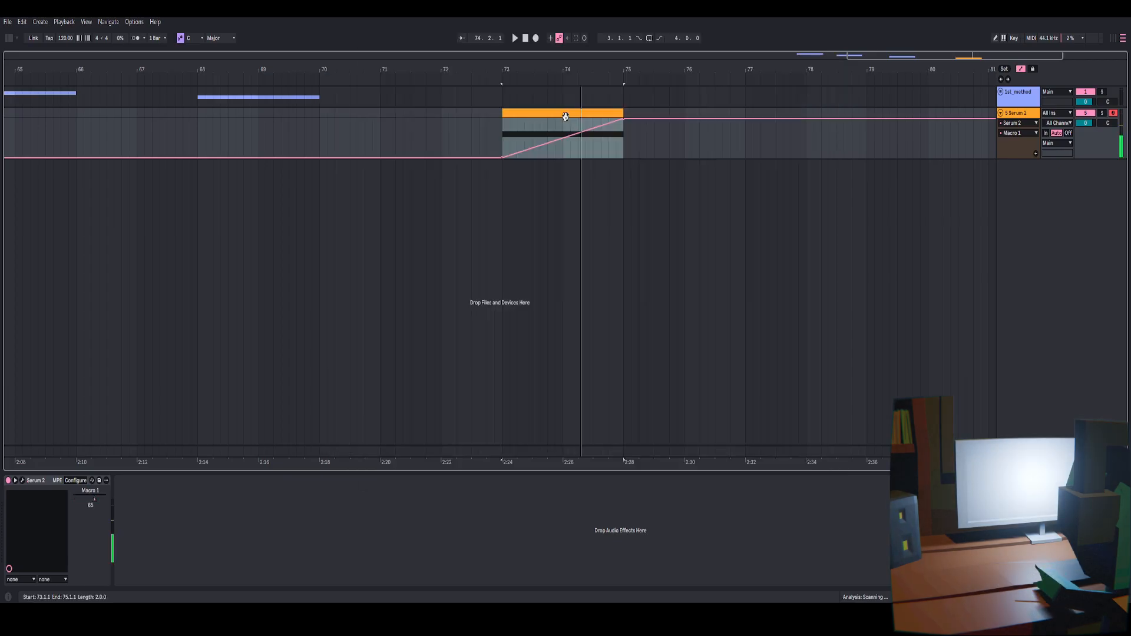
key(space)
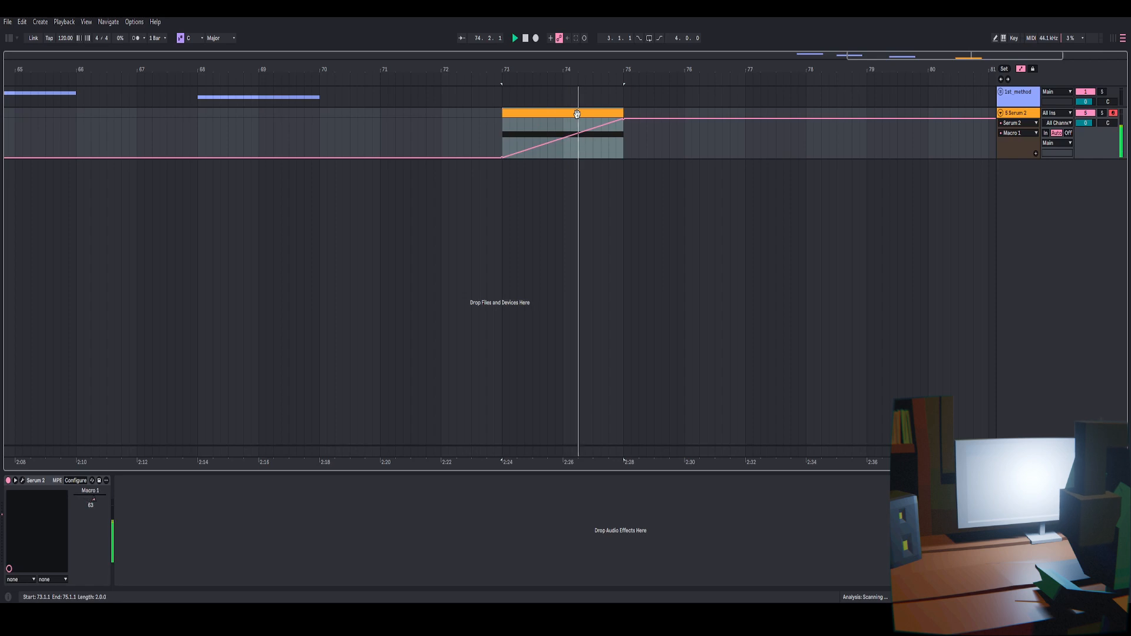
key(space)
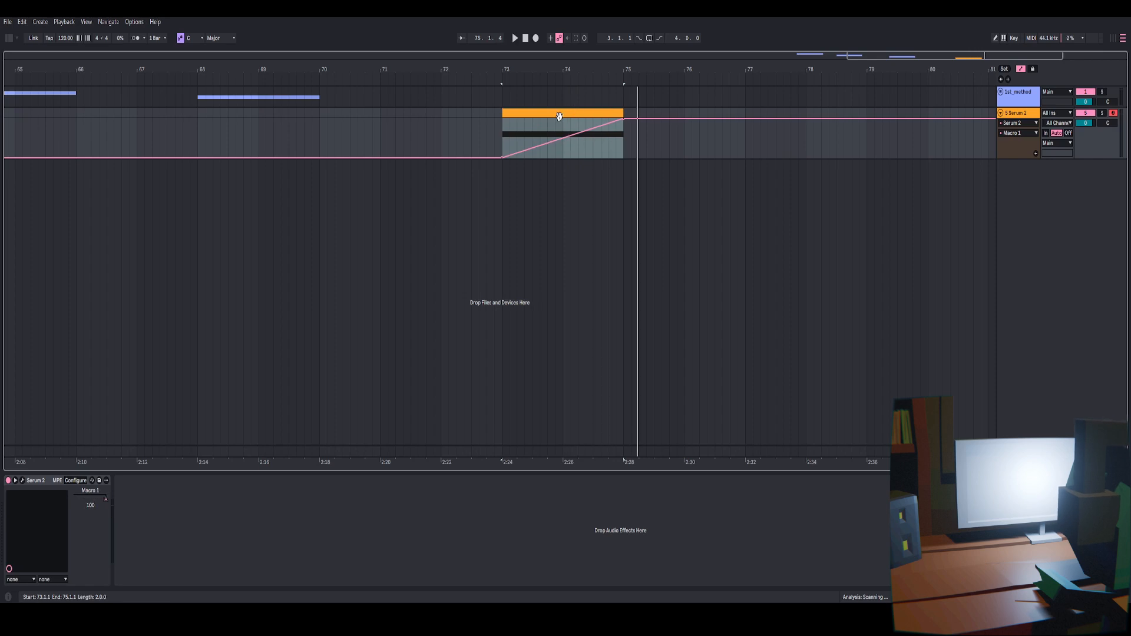
- Bounce the Serum 2 clip to a new audio track, move the bounced clip to bar 77, and consolidate it
key(ctrl+alt+b)
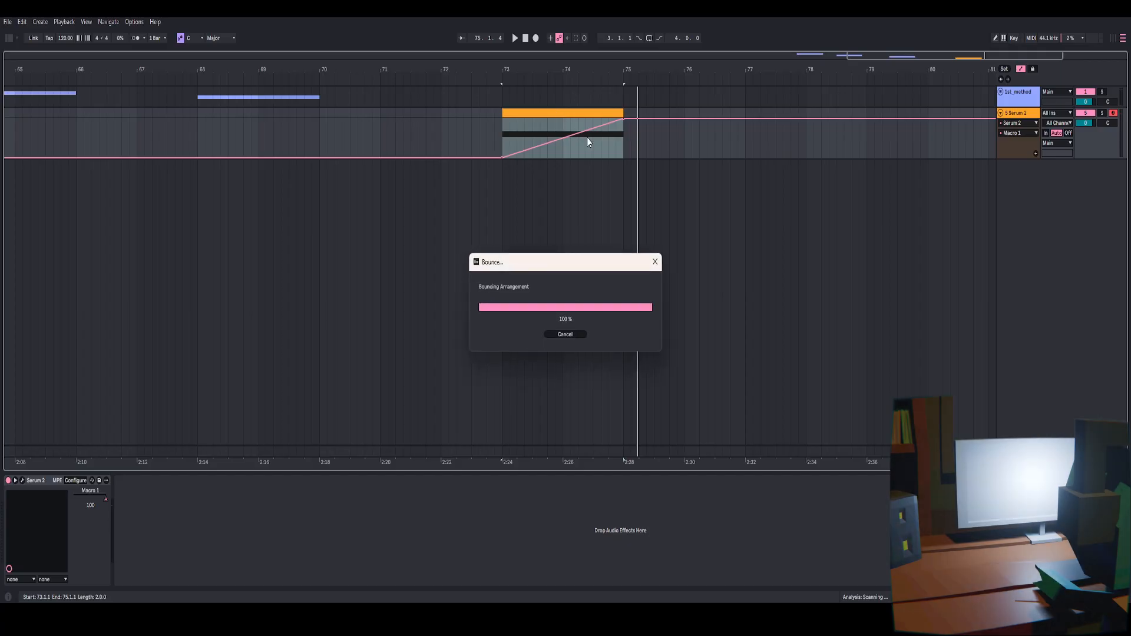
drag(586, 165, 829, 164)
right_click(829, 165)
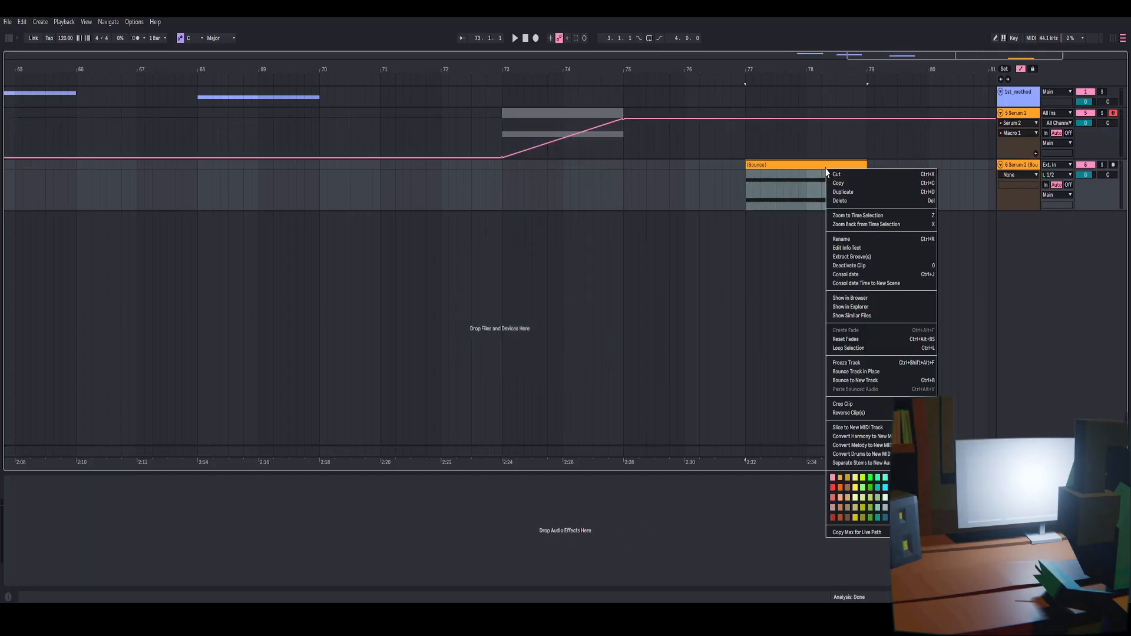
click(860, 270)
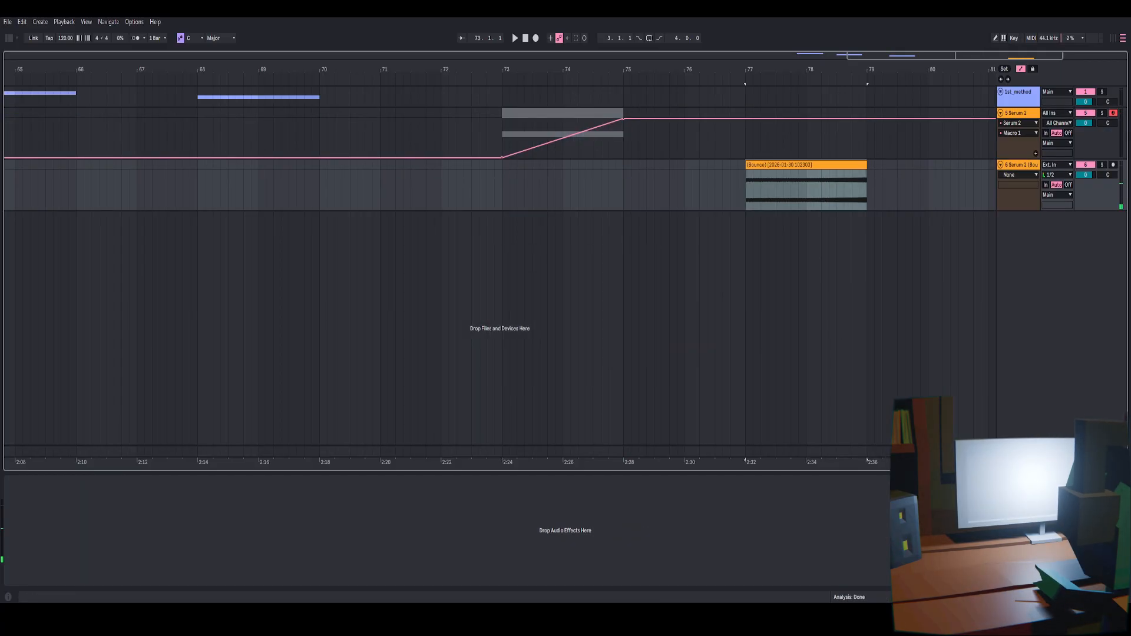
- Reset the bounced clip's gain to 0.0 dB, turn off its warping, and play the clip in the arrangement
key(shift+Tab)
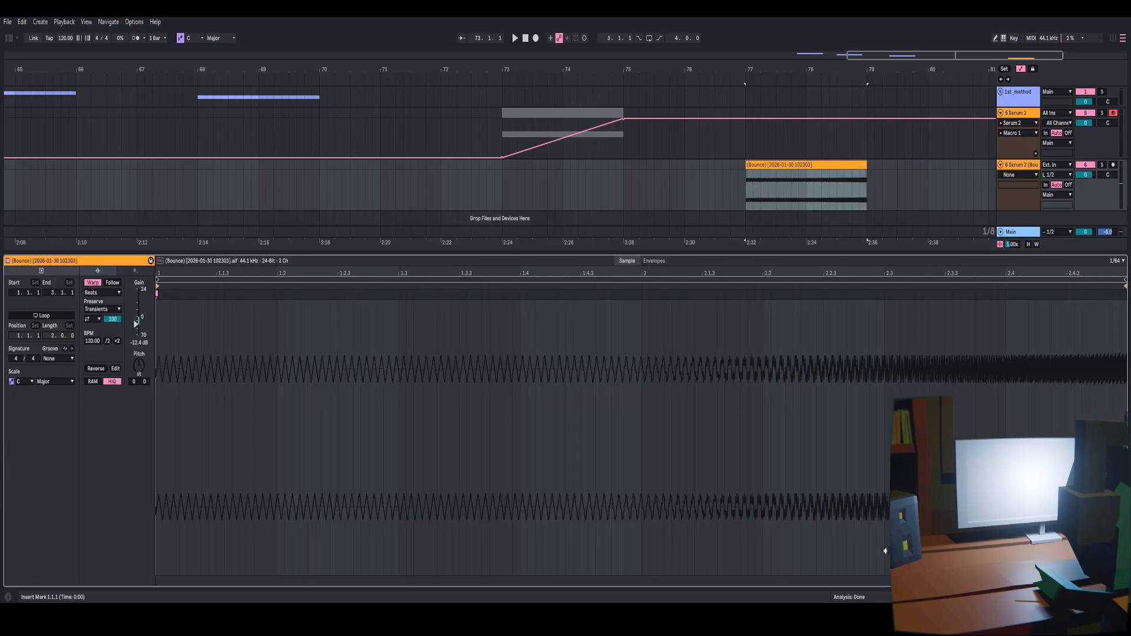
double_click(136, 324)
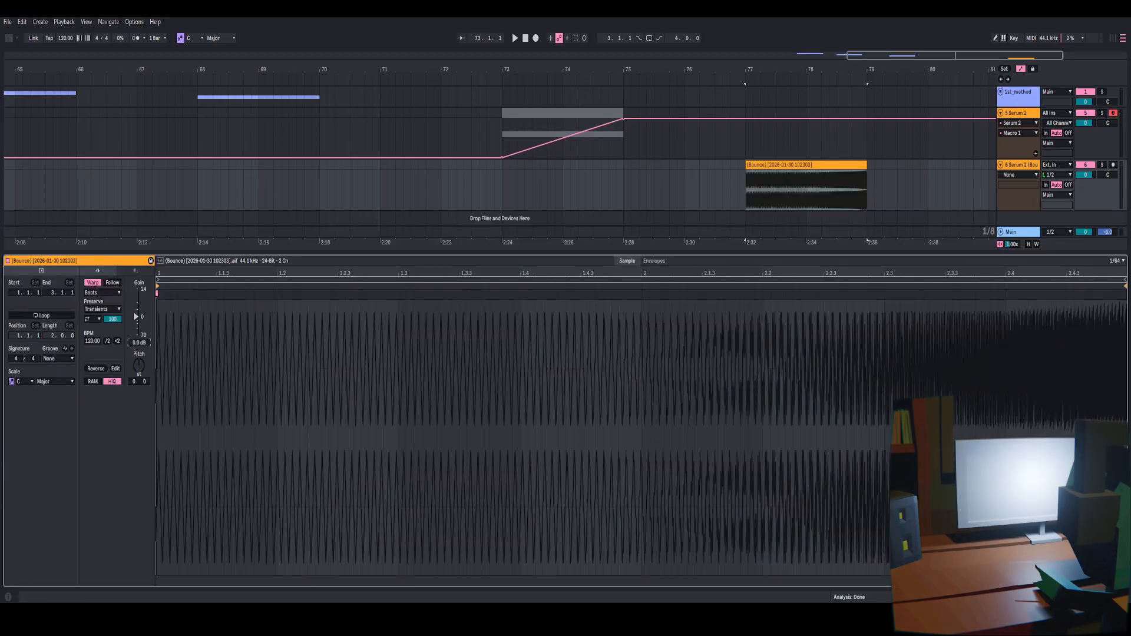
click(92, 283)
double_click(788, 166)
drag(815, 70, 797, 97)
scroll(515, 113, right, 5)
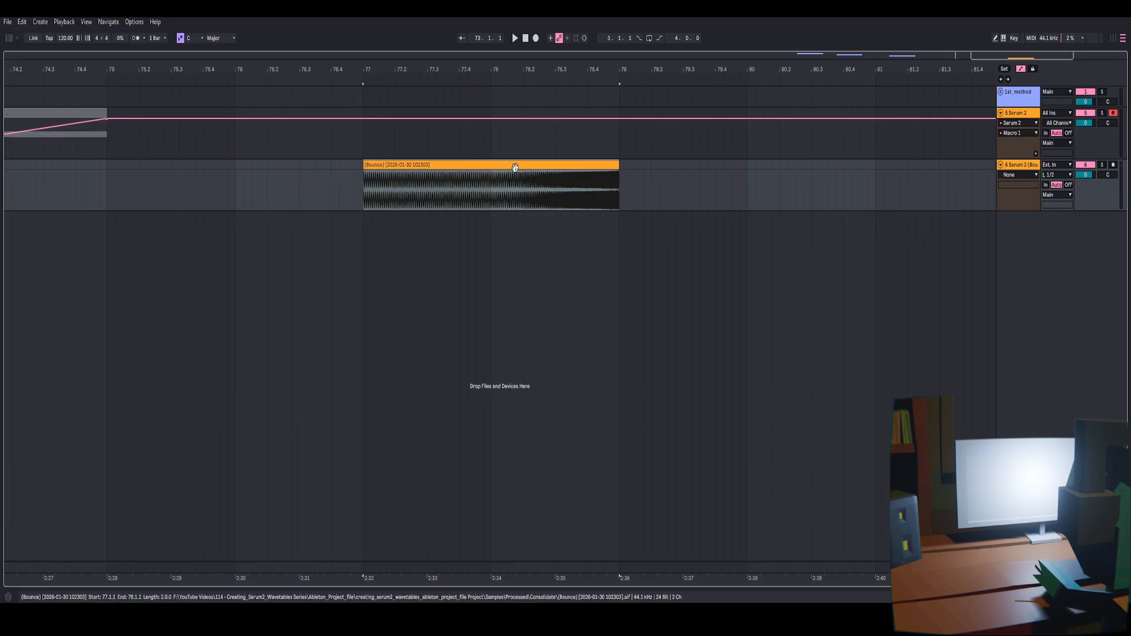
key(space)
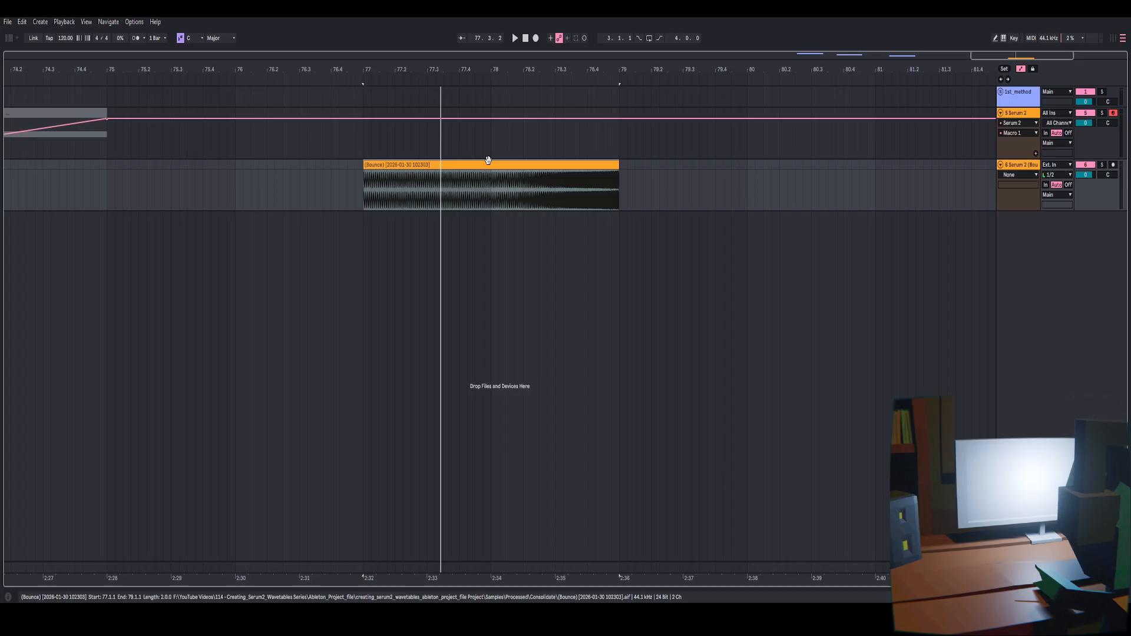
- Start an audio export with 6-Serum 2 (Bounce) as the rendered track, covering the bounced clip
key(ctrl+shift+r)
click(595, 163)
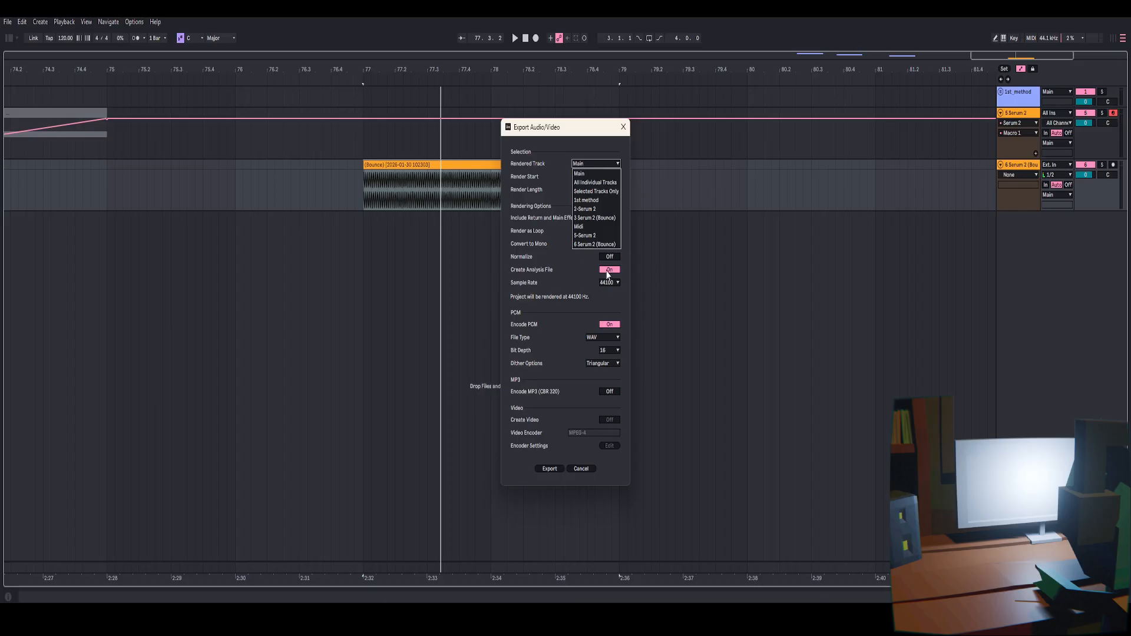
click(596, 245)
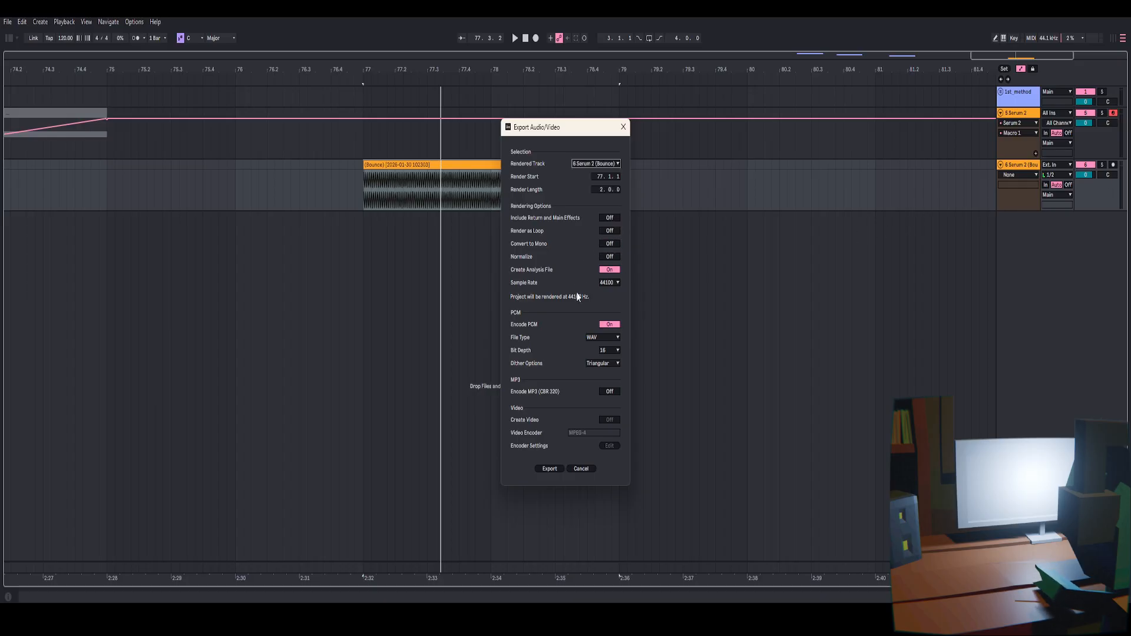
click(552, 470)
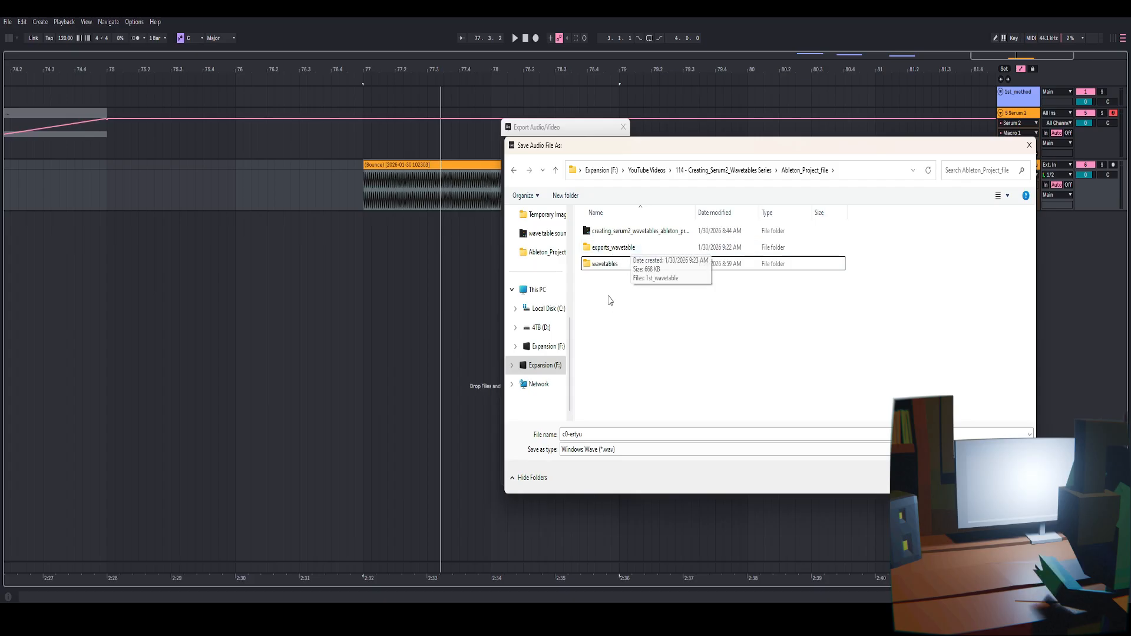
- Save the exported WAV file as c0_wavetable2 in the wavetables folder
double_click(608, 269)
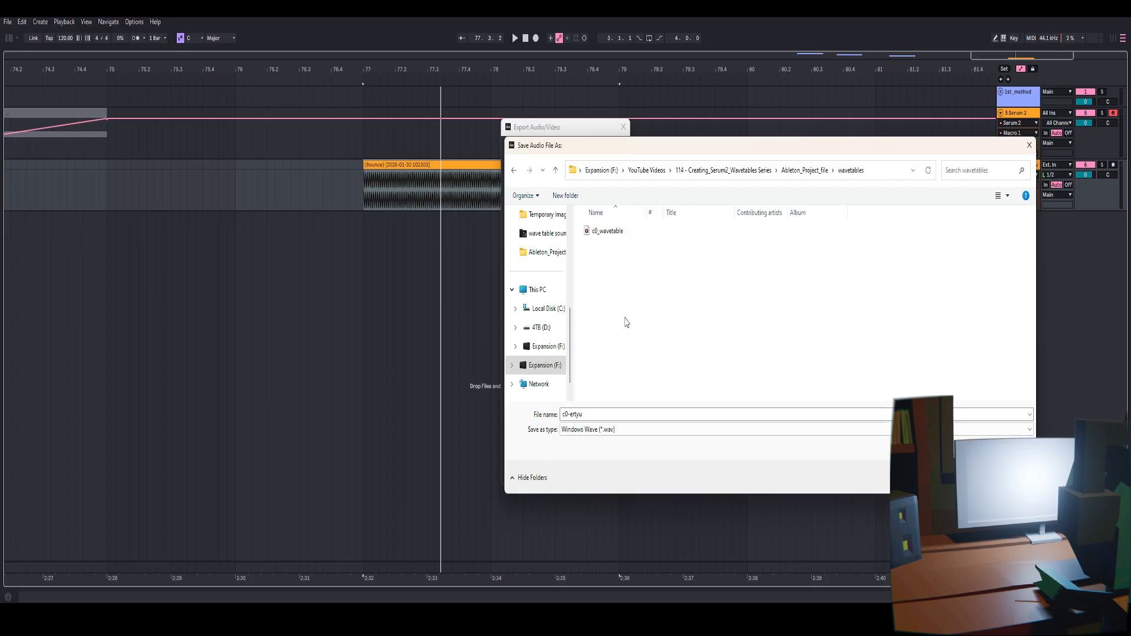
click(599, 415)
text(c0)
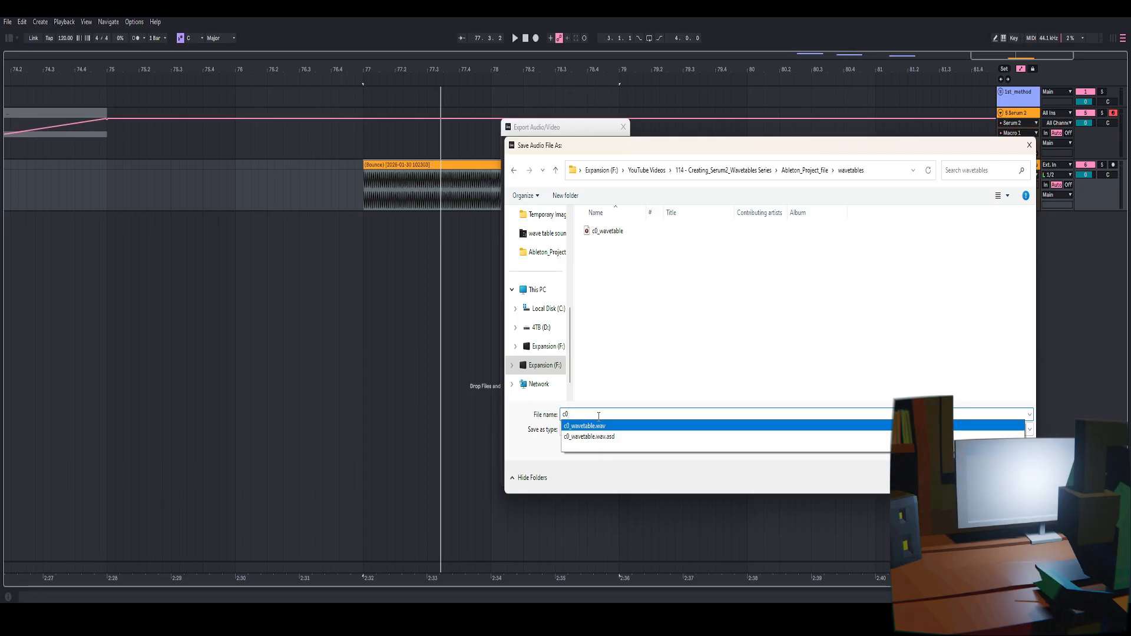
text(_wavetable2)
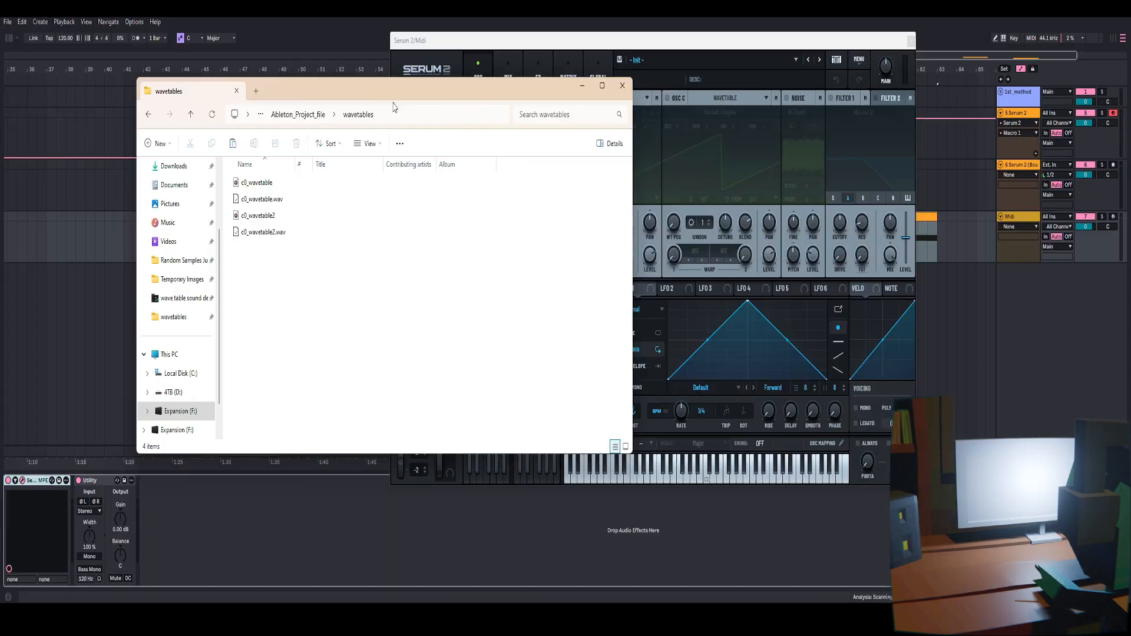
- Open oscillator A's wavetable editor in the Midi track's Serum 2 and set the formula to split at C0 (1348 samples)
drag(397, 86, 477, 238)
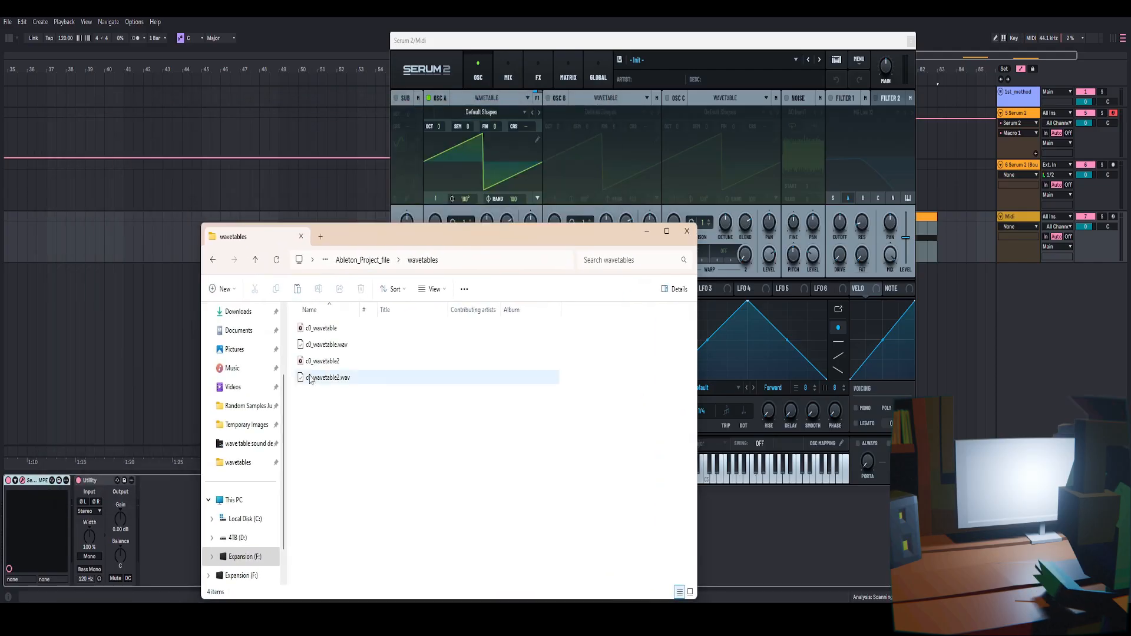
click(537, 142)
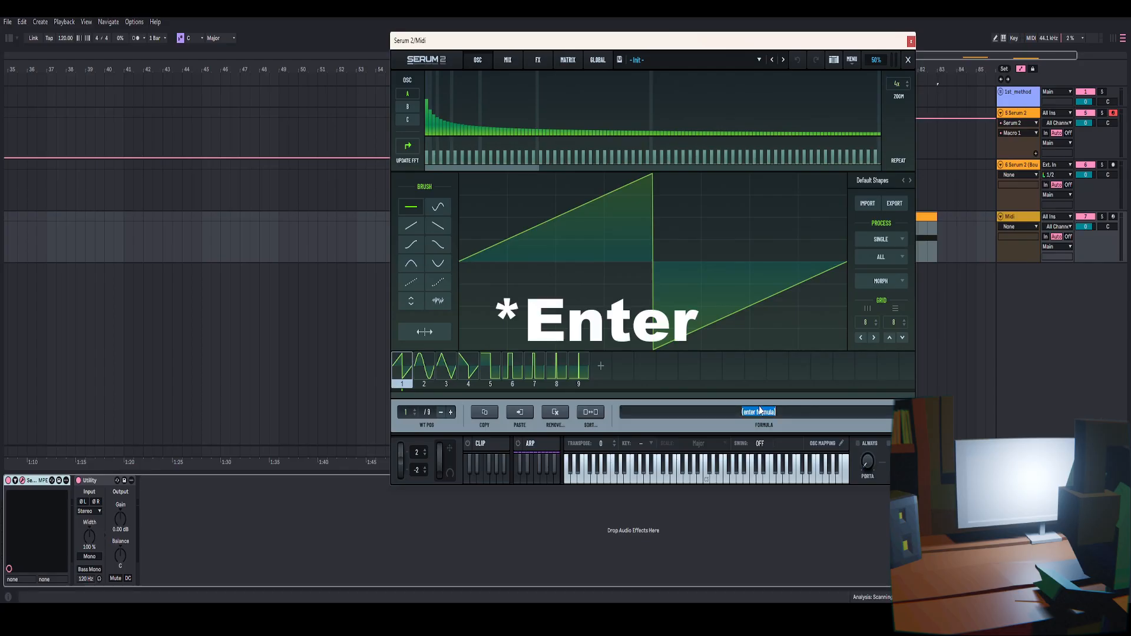
key(Return)
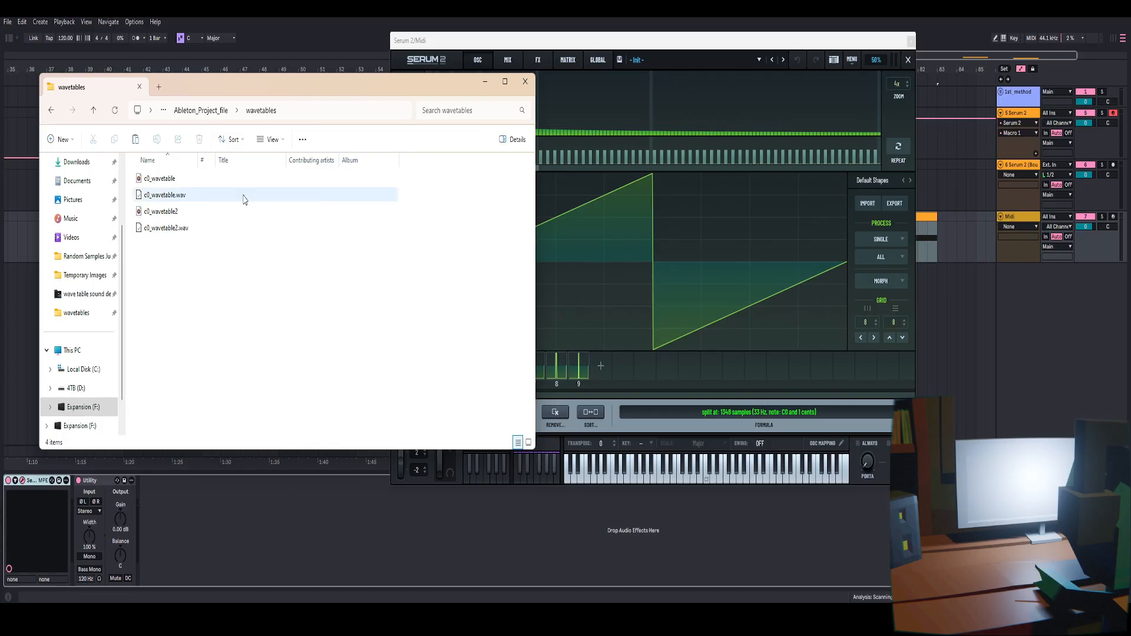
- Import c0_wavetable2 into oscillator A's wavetable editor, return to the oscillators, and audition the wavetable by sweeping its position
drag(167, 217, 673, 309)
click(525, 82)
click(908, 59)
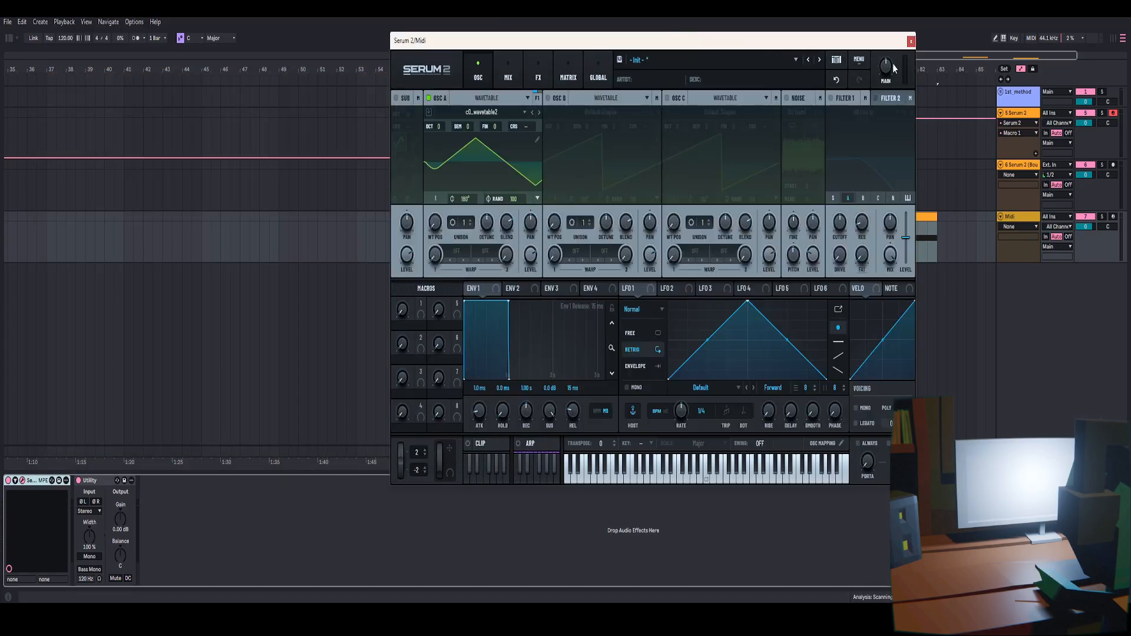
drag(449, 236, 482, 266)
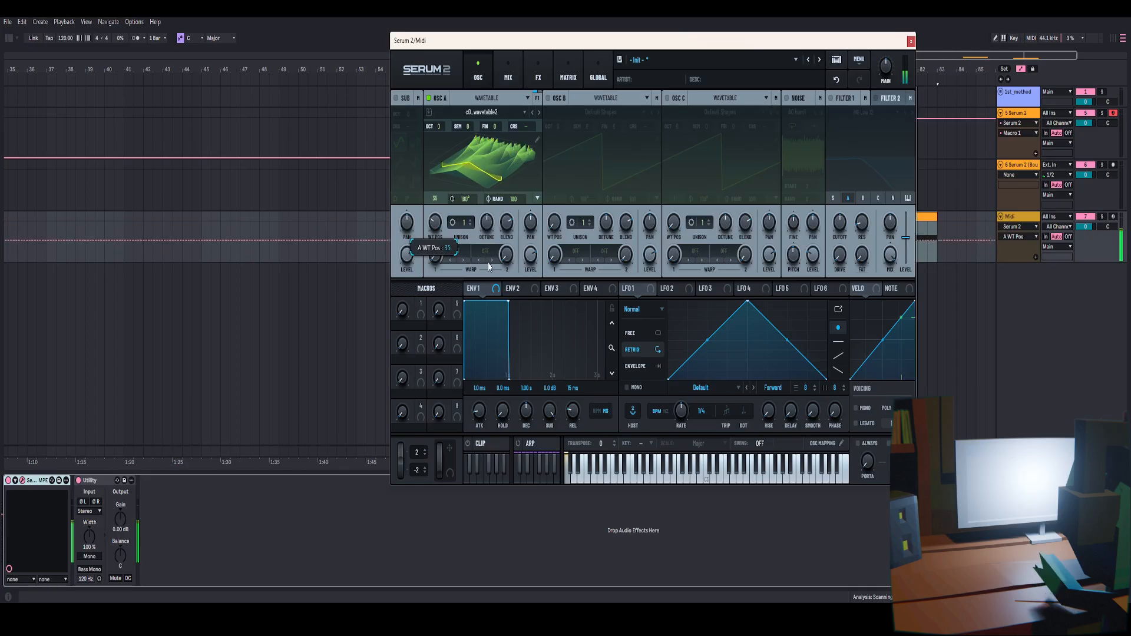
- Apply a Crossfade morph to oscillator A's wavetable in the wavetable editor, and return to the oscillators
click(537, 141)
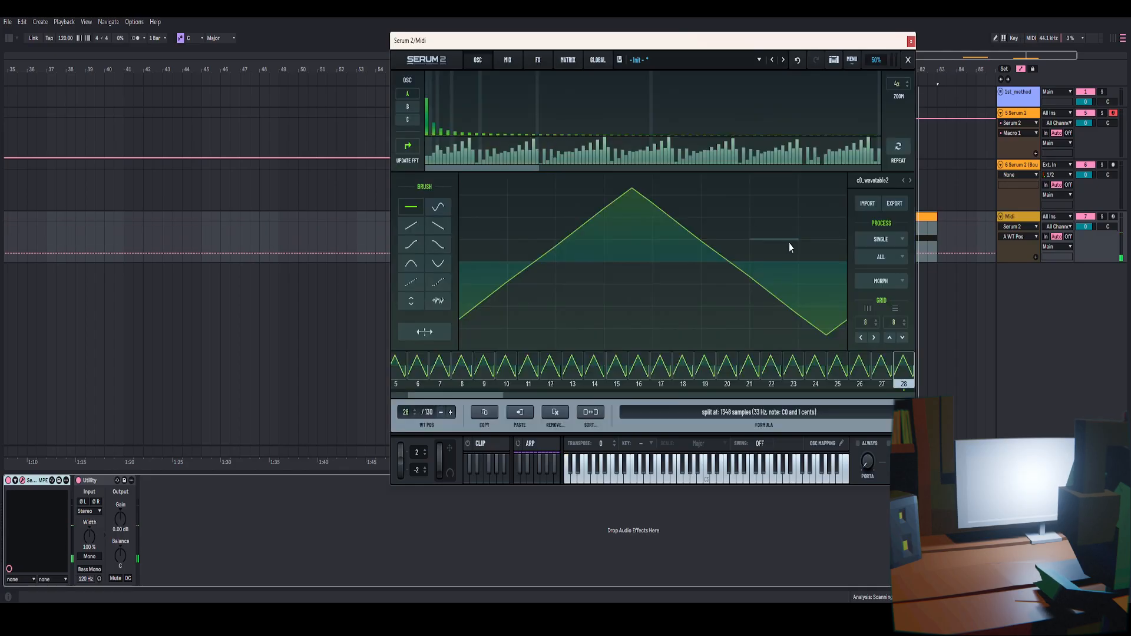
click(880, 257)
click(893, 288)
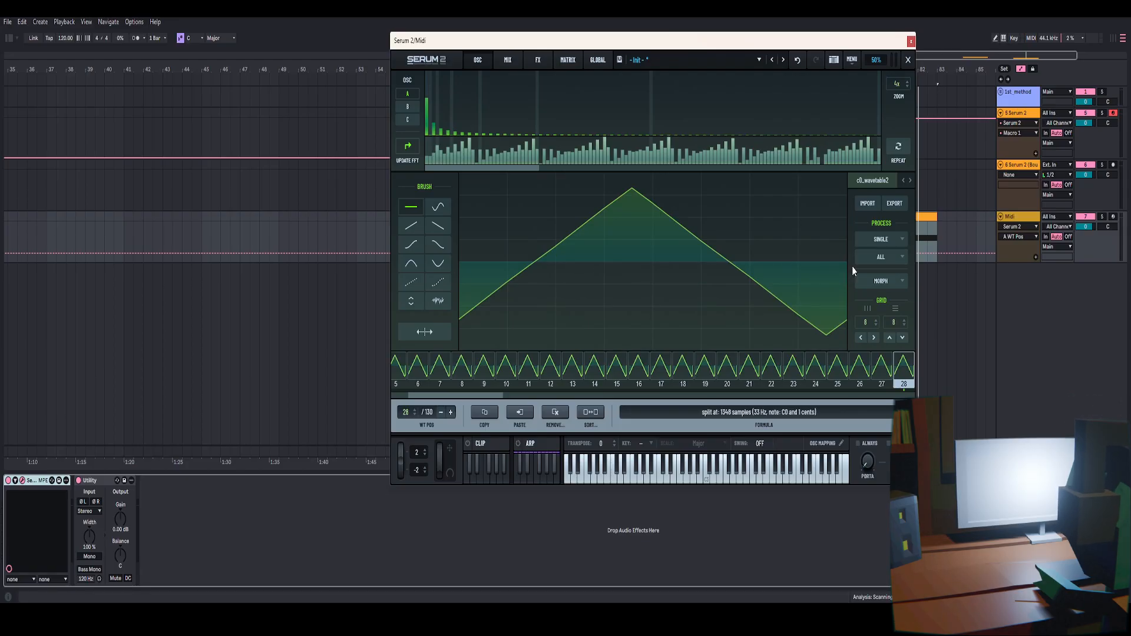
click(880, 281)
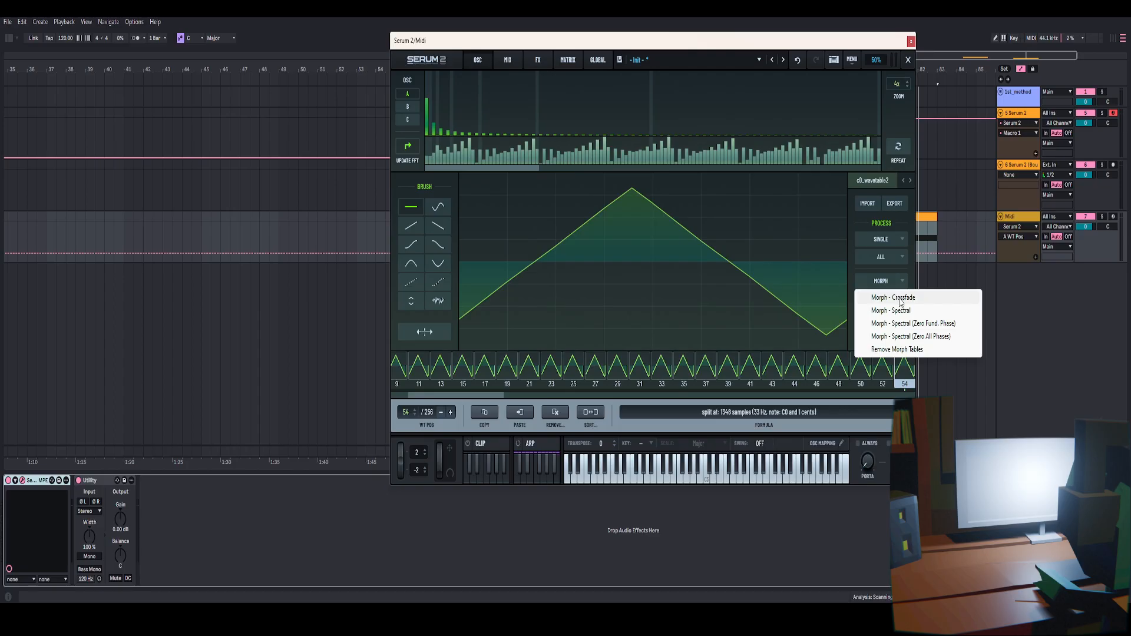
click(899, 298)
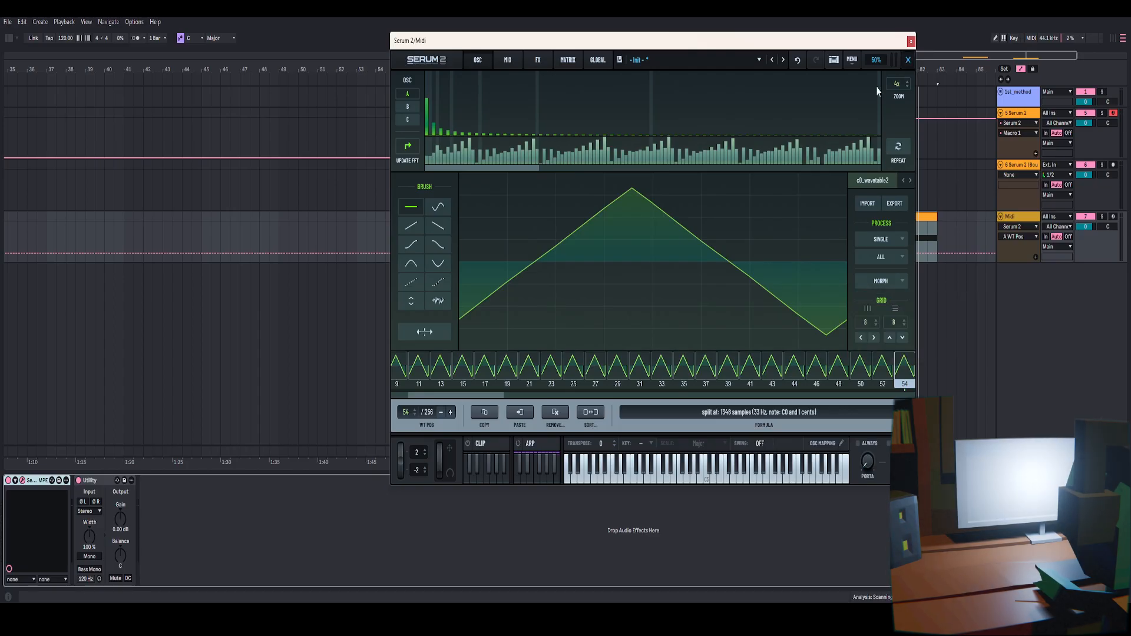
click(908, 60)
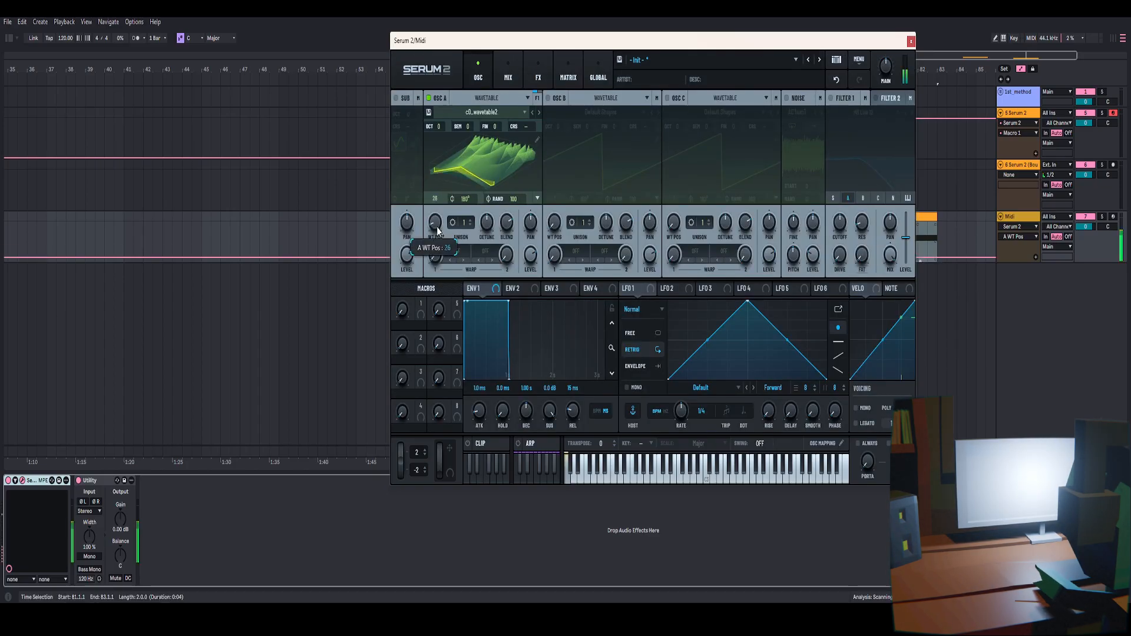
- Audition the morphed wavetable by sweeping oscillator A's wavetable position down to 1, and stop playback
drag(437, 228, 449, 283)
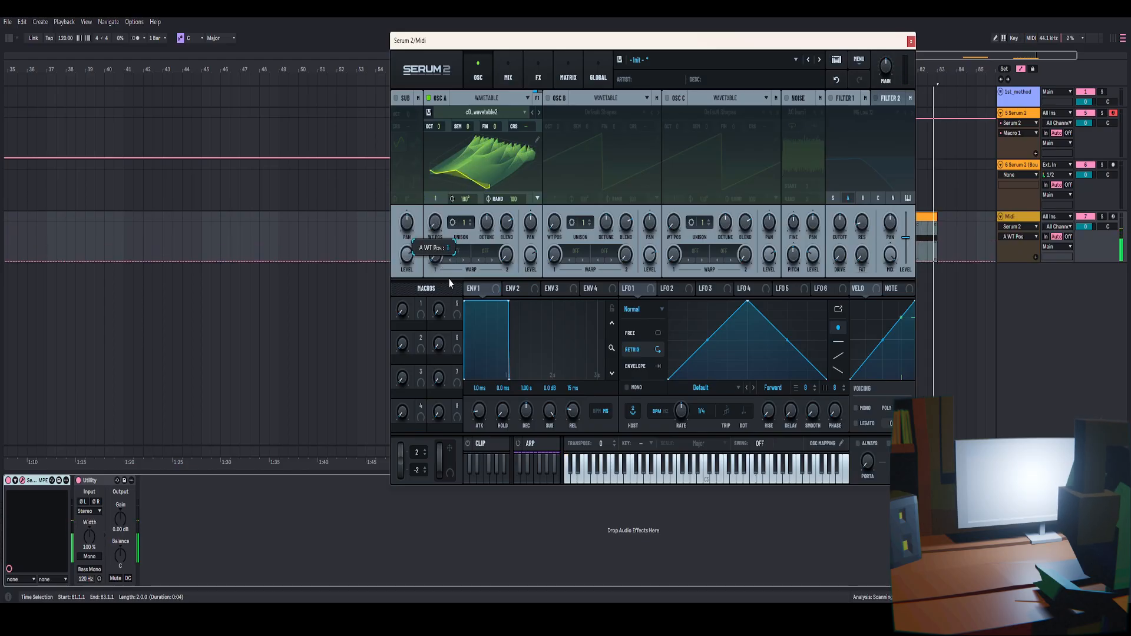
drag(436, 227, 442, 270)
key(space)
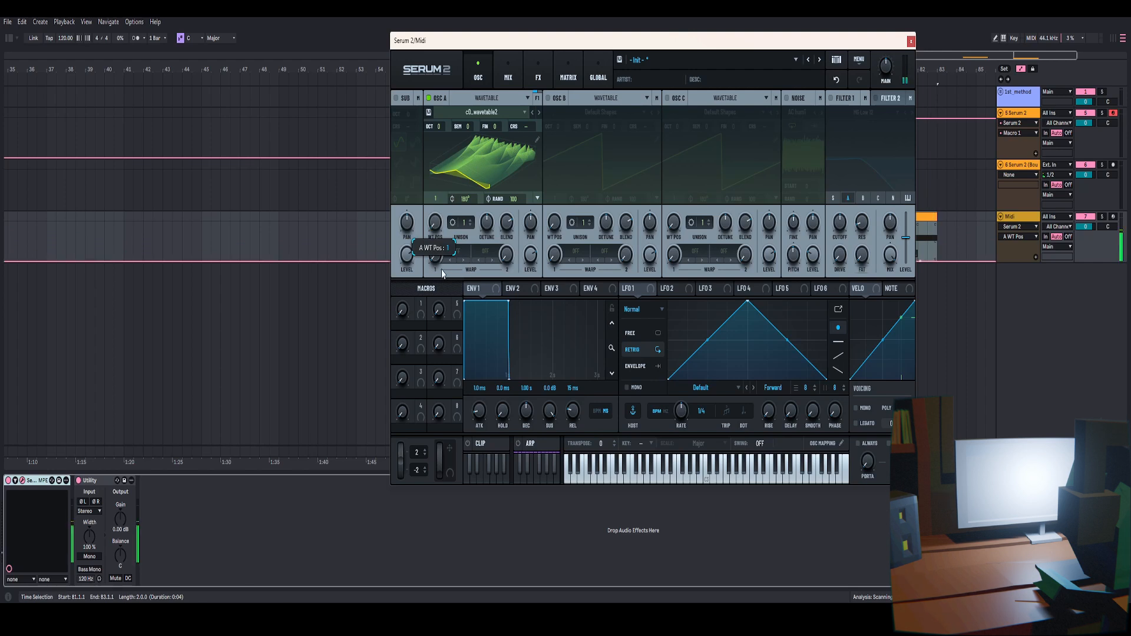
- Remove the first frame from oscillator A's wavetable using the current index option, and close the wavetable editor
click(537, 140)
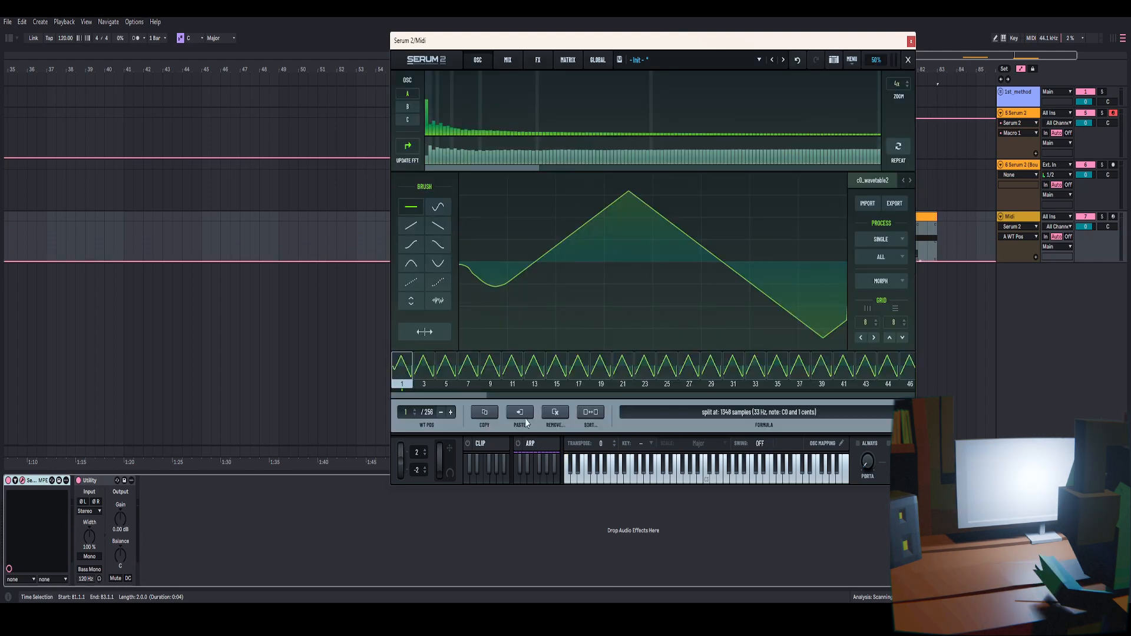
click(556, 413)
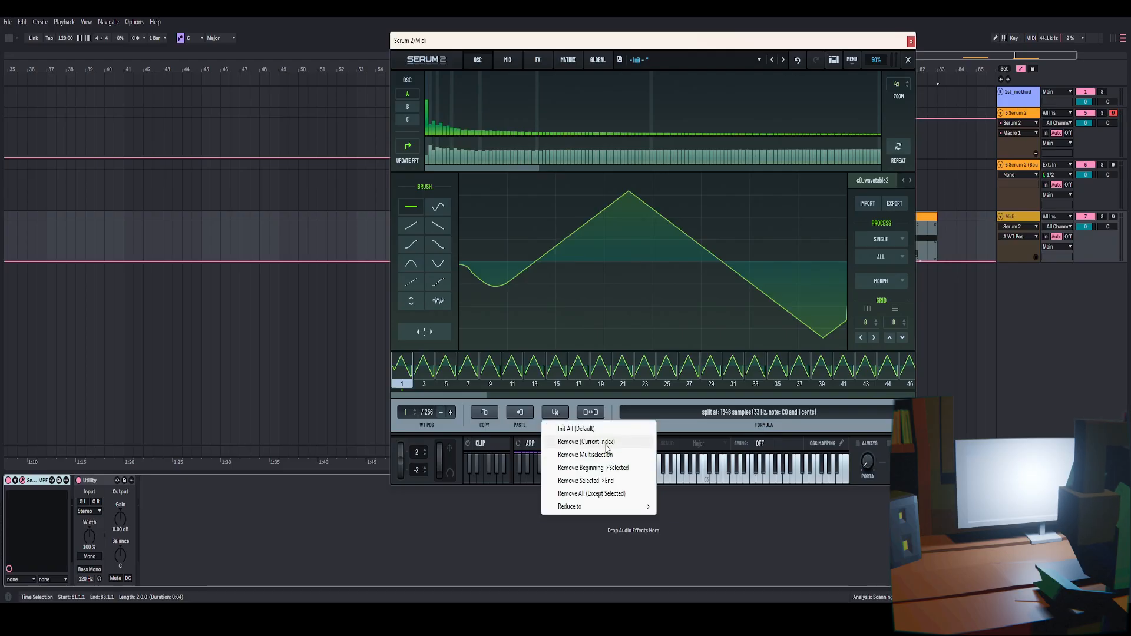
click(607, 448)
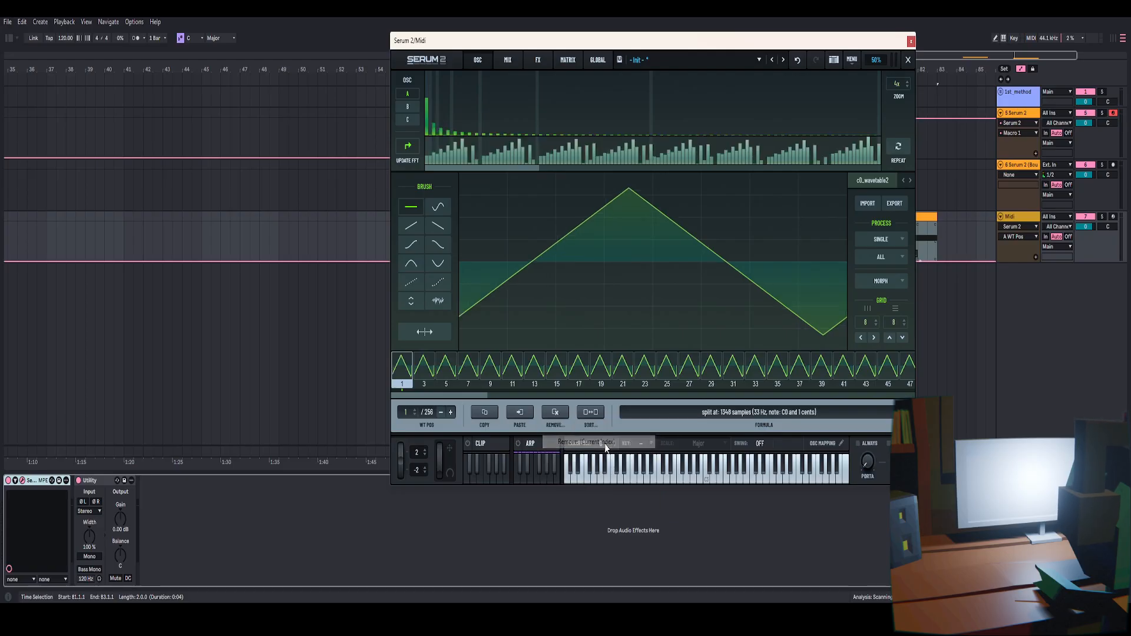
click(908, 60)
- Reapply the Crossfade morph to the trimmed wavetable in oscillator A's editor, and go back to the oscillators
click(536, 141)
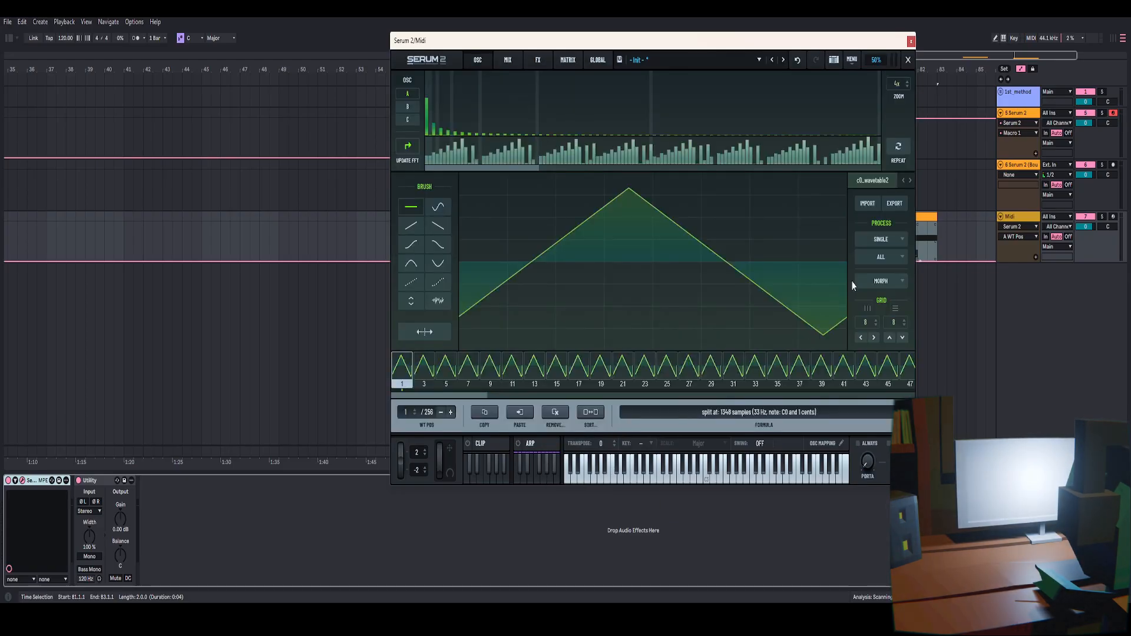
click(882, 282)
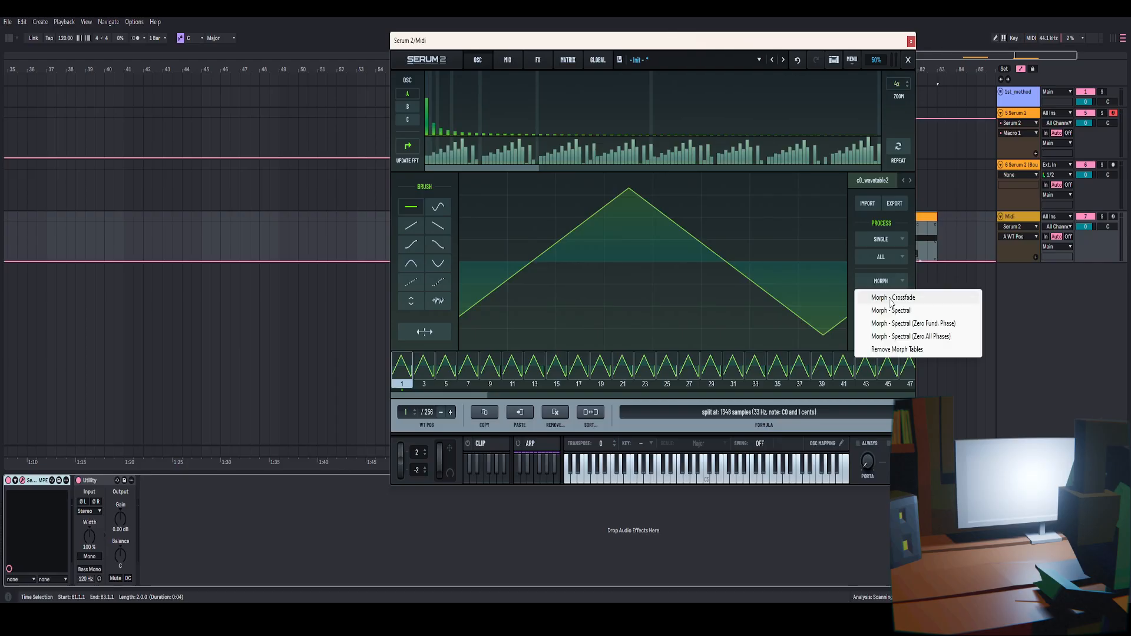
click(892, 298)
click(907, 59)
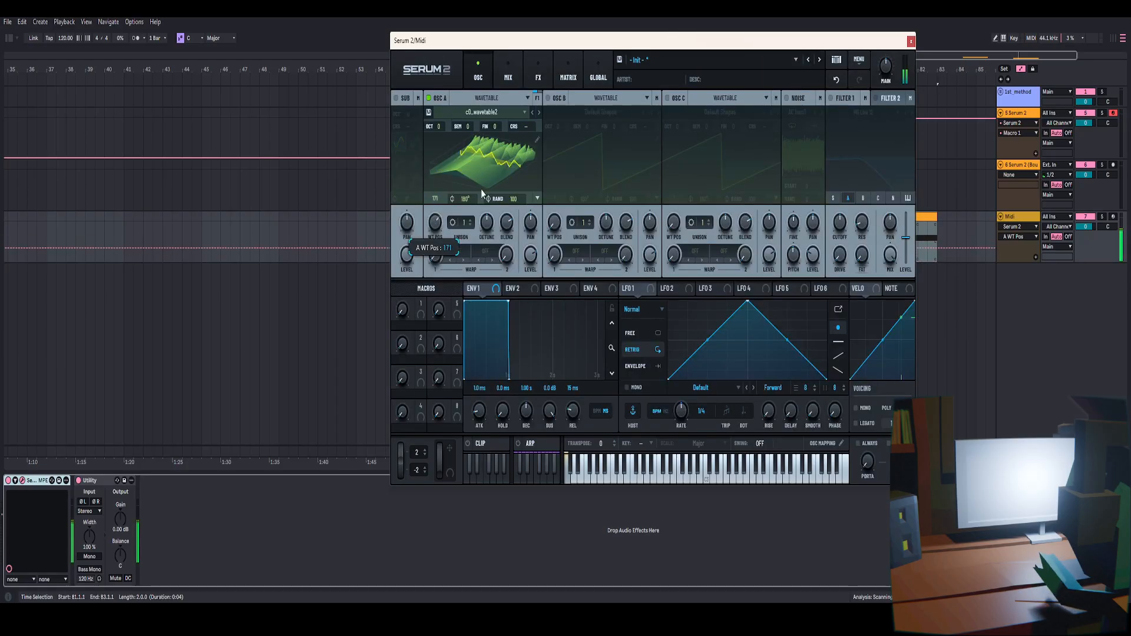
- Choose the 16-bit WAV export for all frames of oscillator A's wavetable, and leave the wavetable editor
click(537, 140)
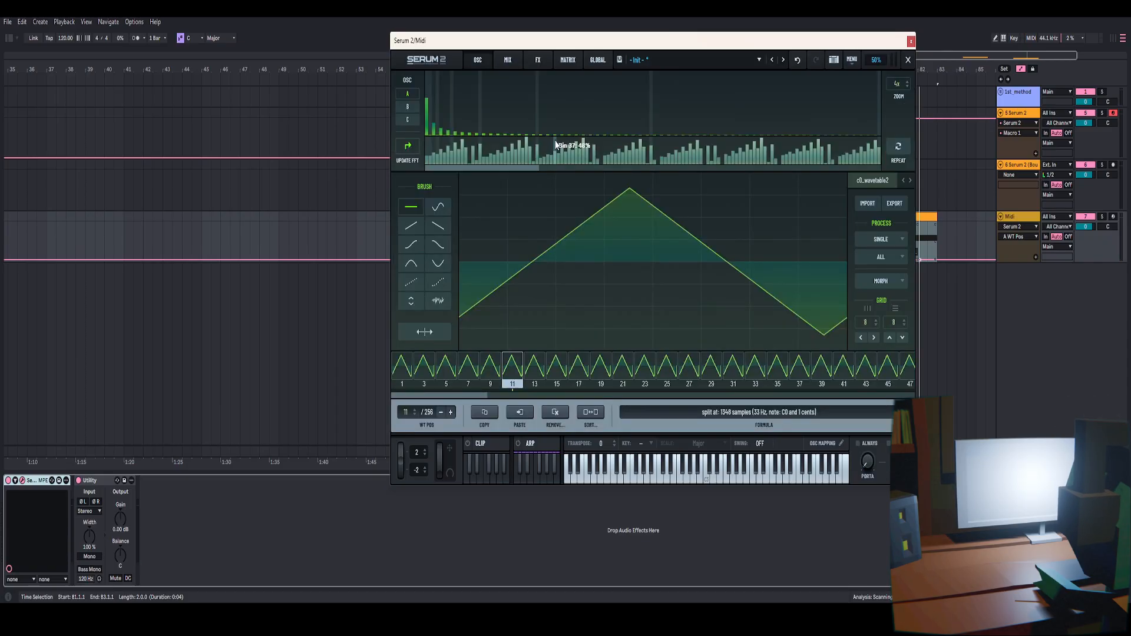
drag(645, 36, 623, 28)
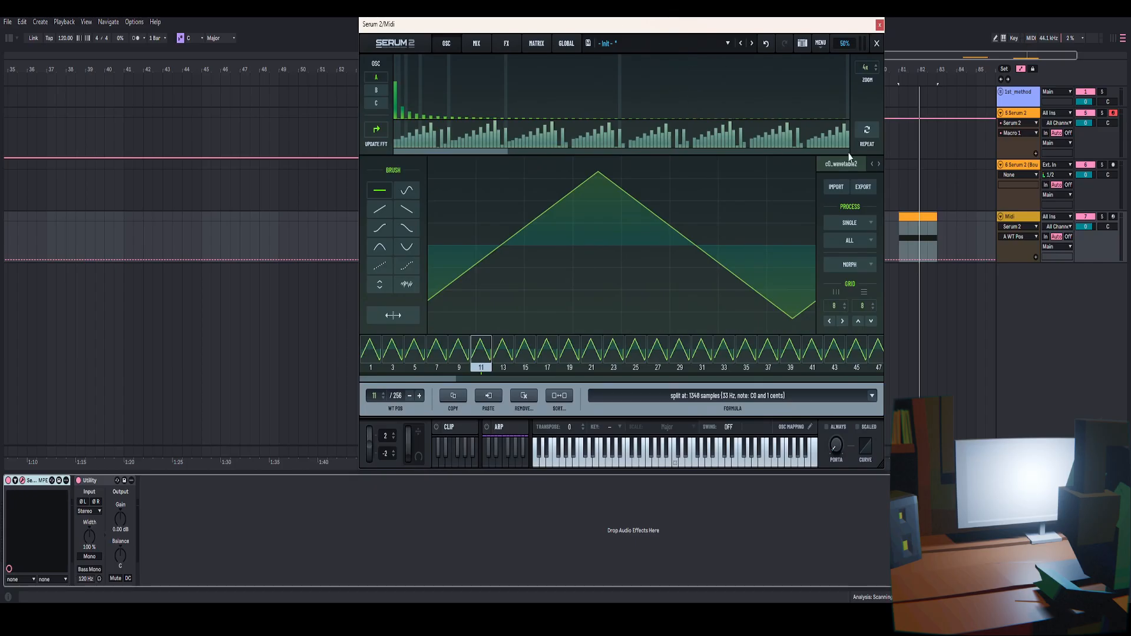
click(868, 191)
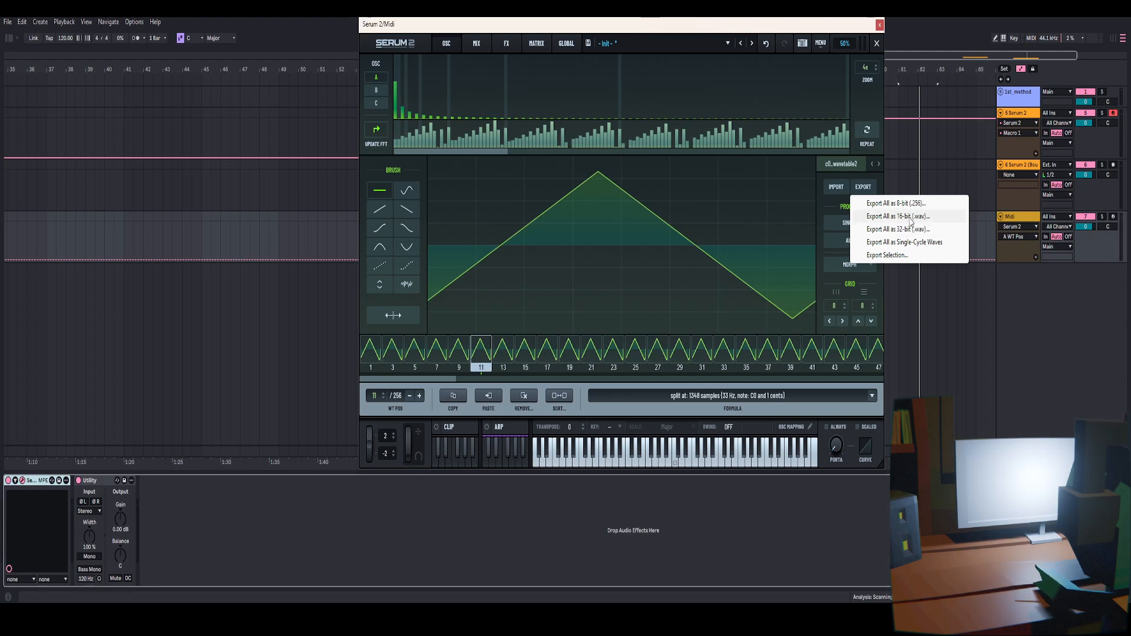
click(907, 216)
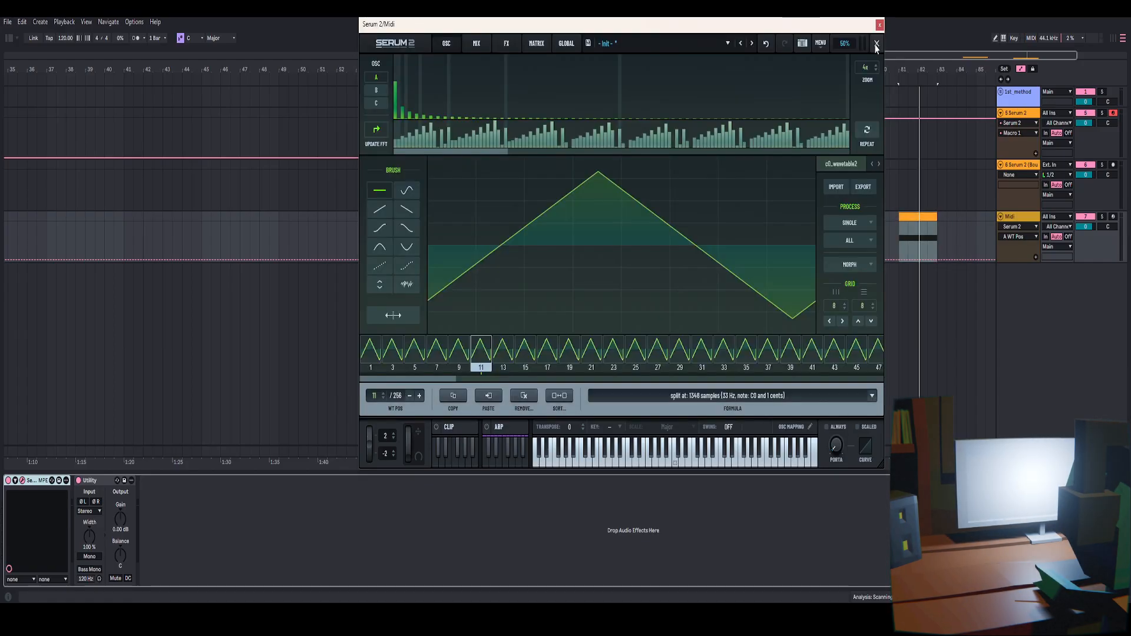
click(876, 42)
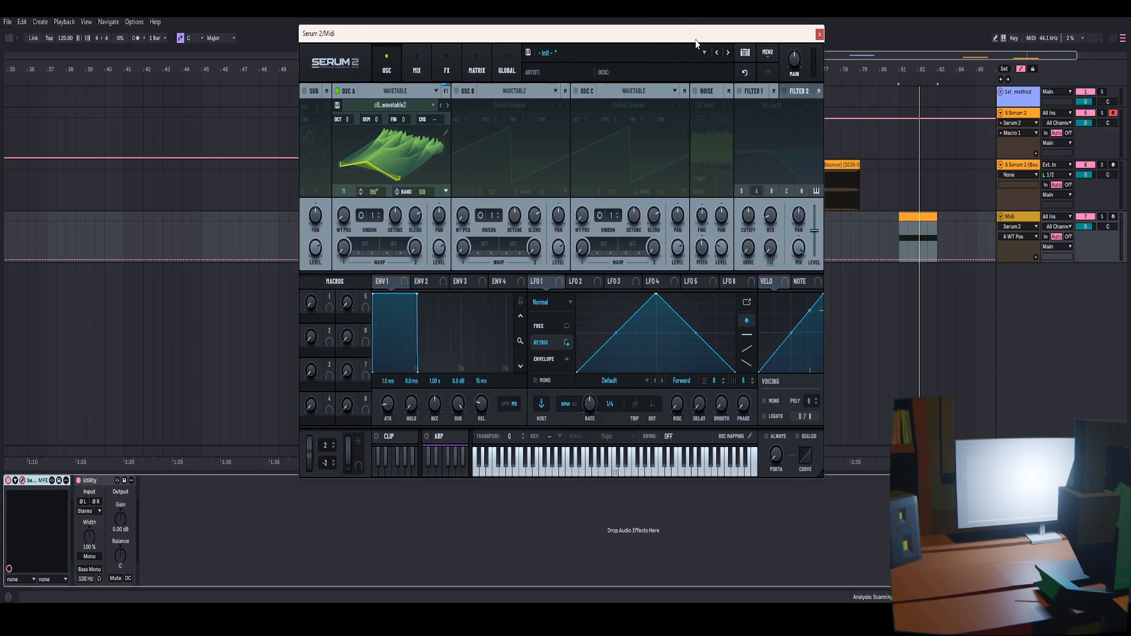